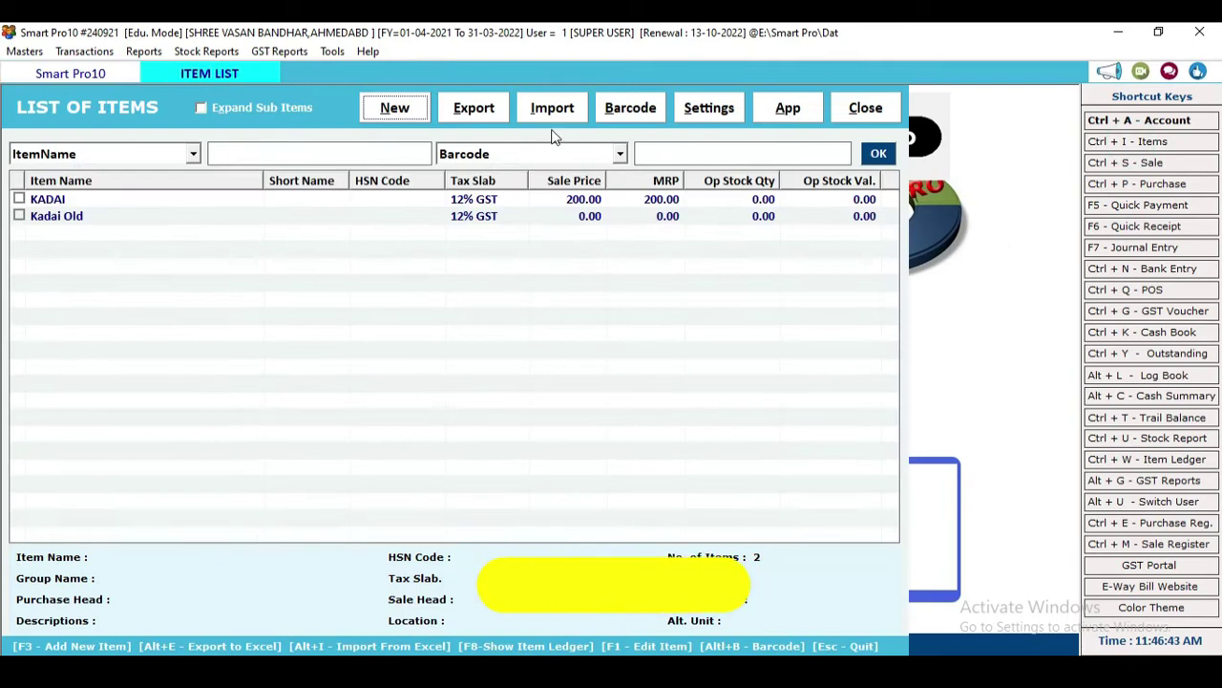
Start a new item named TAVA with the 12% GST tax slab
{"action": "left_click", "coordinate": [402, 109]}
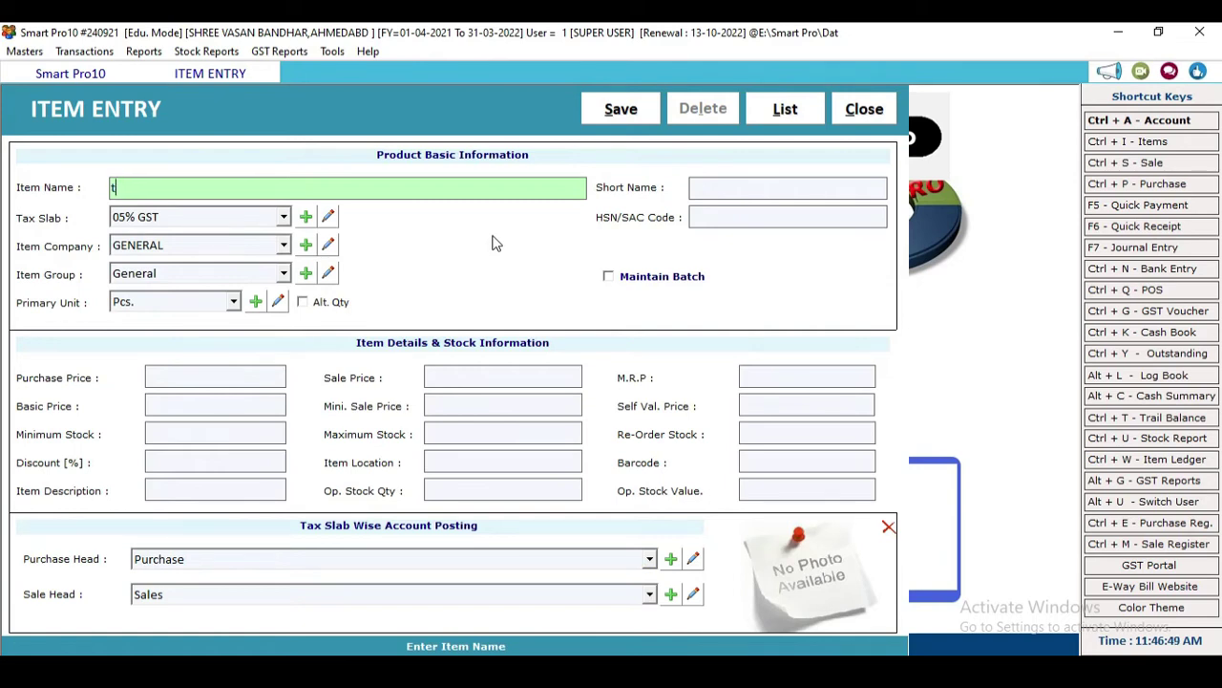
{"action": "type", "text": "TAVA"}
{"action": "key", "text": "Return"}
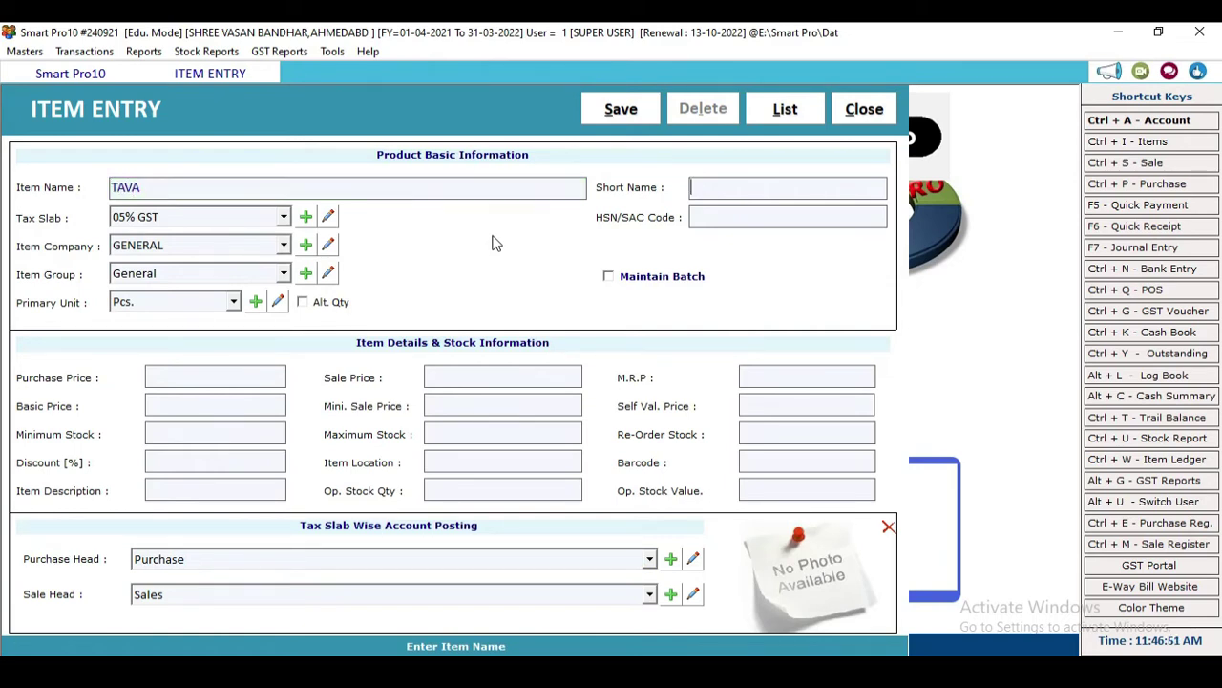
{"action": "key", "text": "Down"}
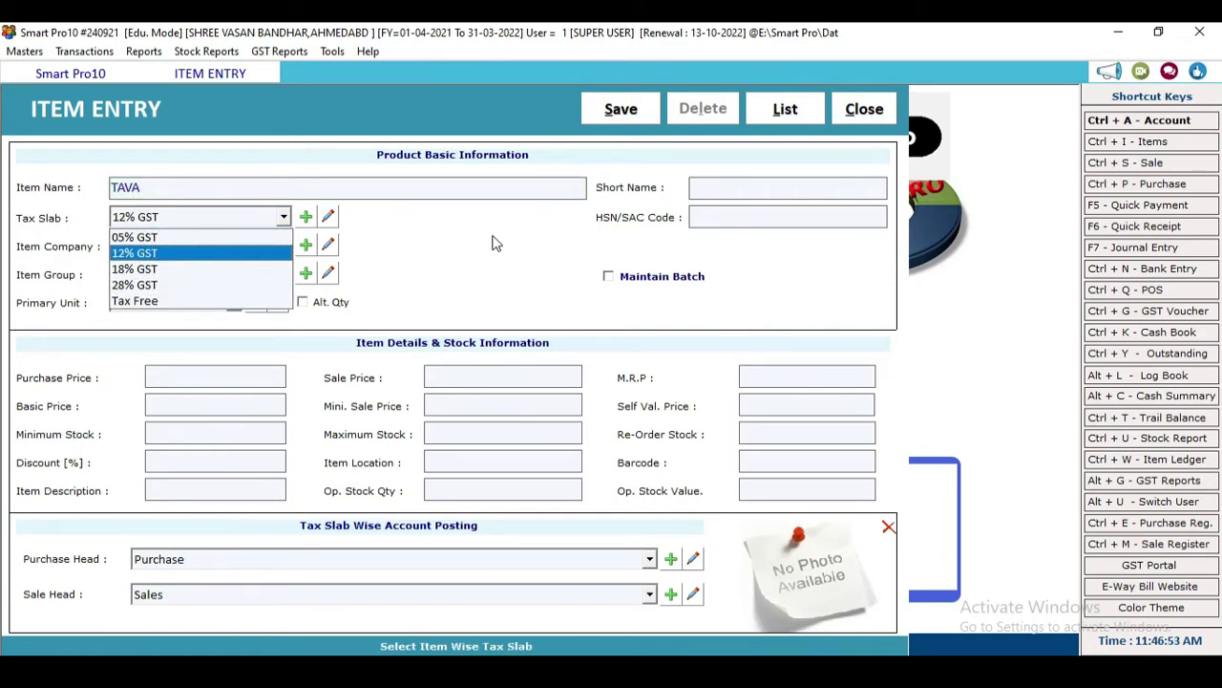
{"action": "key", "text": "Return"}
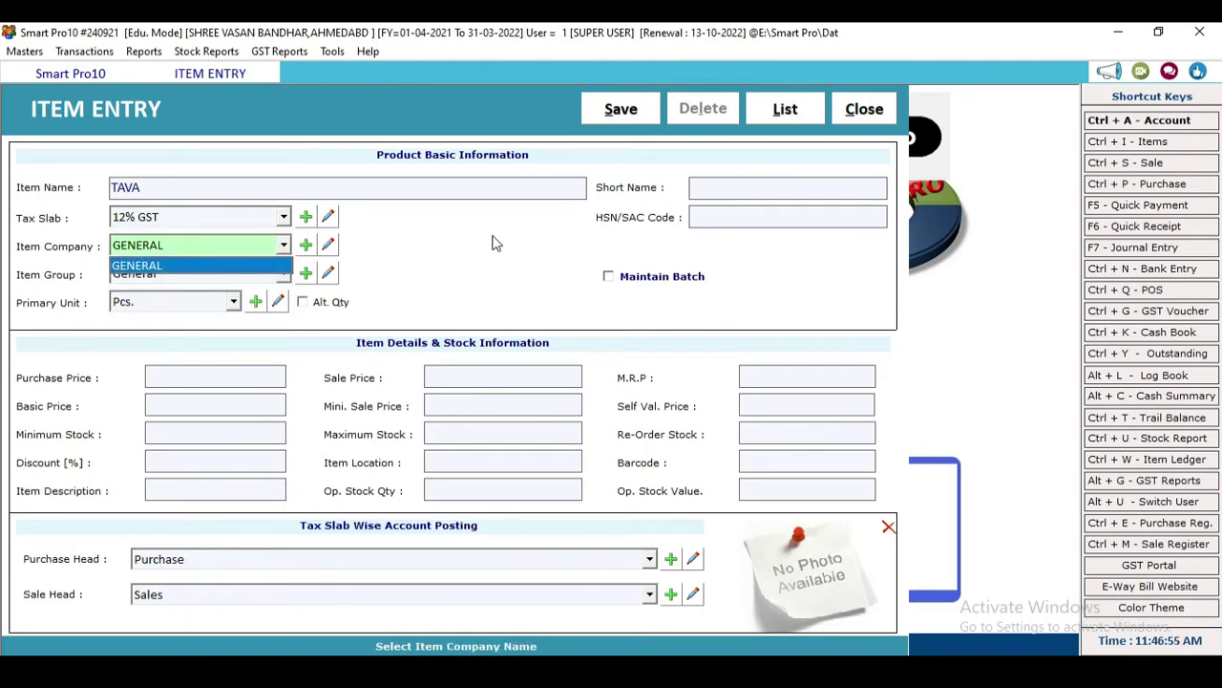
{"action": "key", "text": "Escape"}
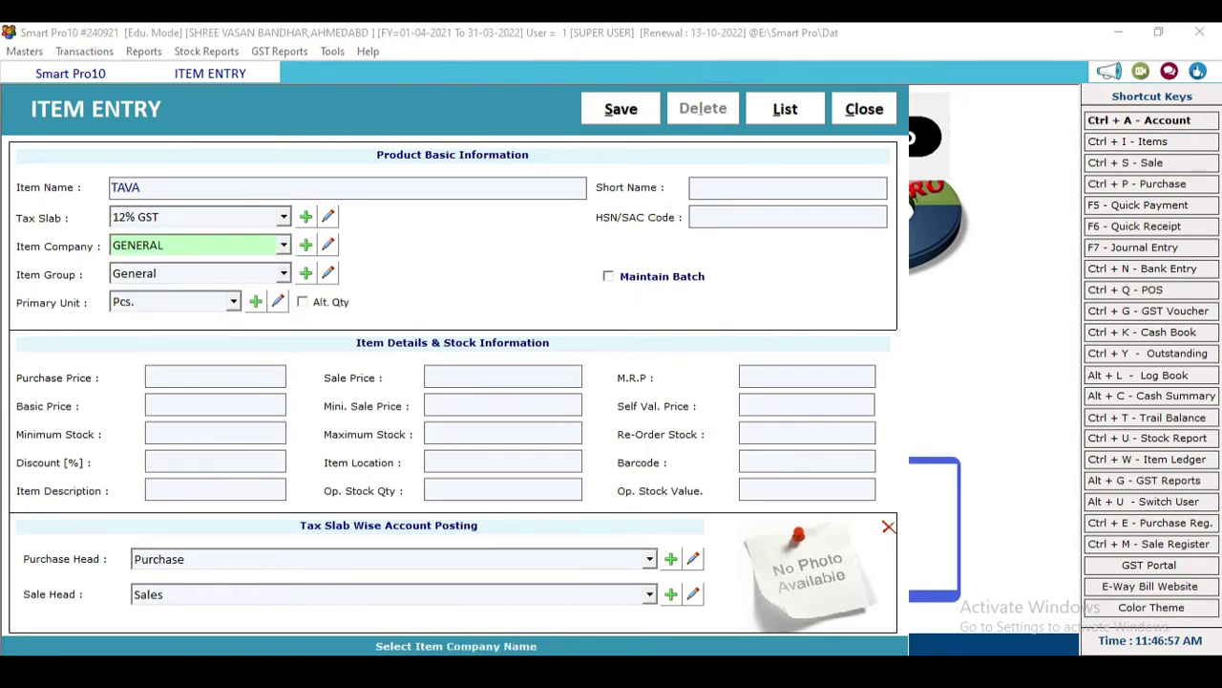
Keep General as the item group and Pcs. as the primary unit for TAVA
{"action": "left_click", "coordinate": [1009, 642]}
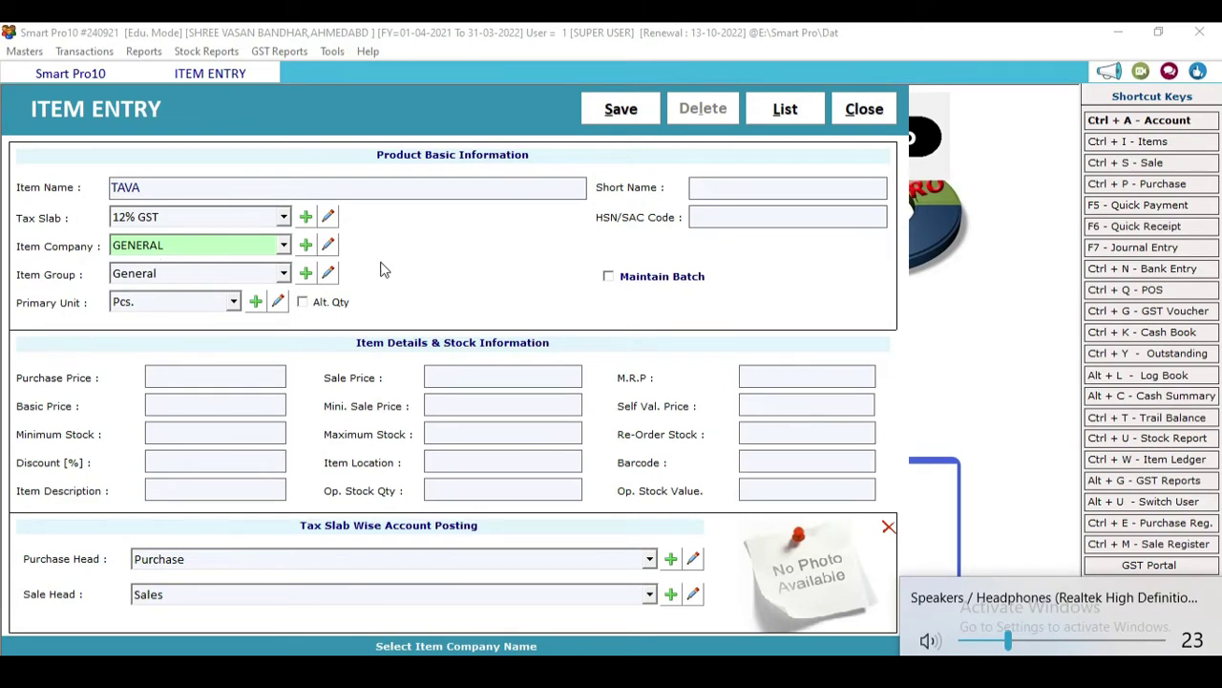
{"action": "left_click", "coordinate": [212, 275]}
{"action": "left_click", "coordinate": [212, 278]}
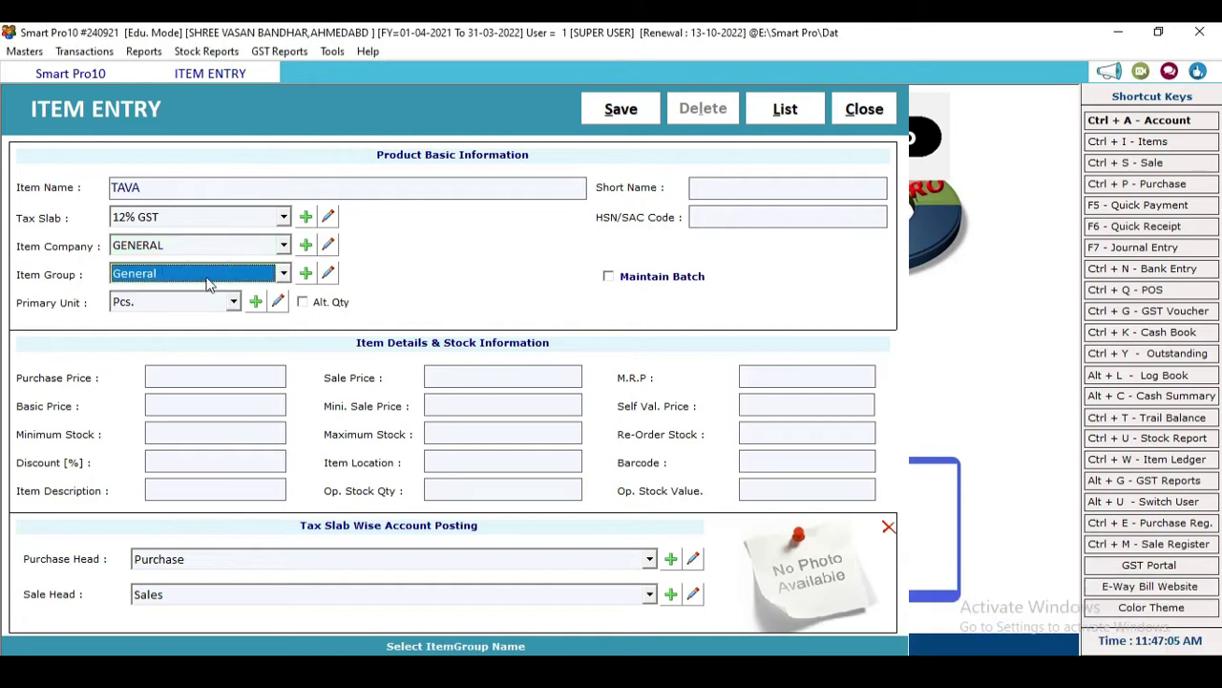
{"action": "left_click", "coordinate": [178, 303]}
{"action": "left_click", "coordinate": [176, 304]}
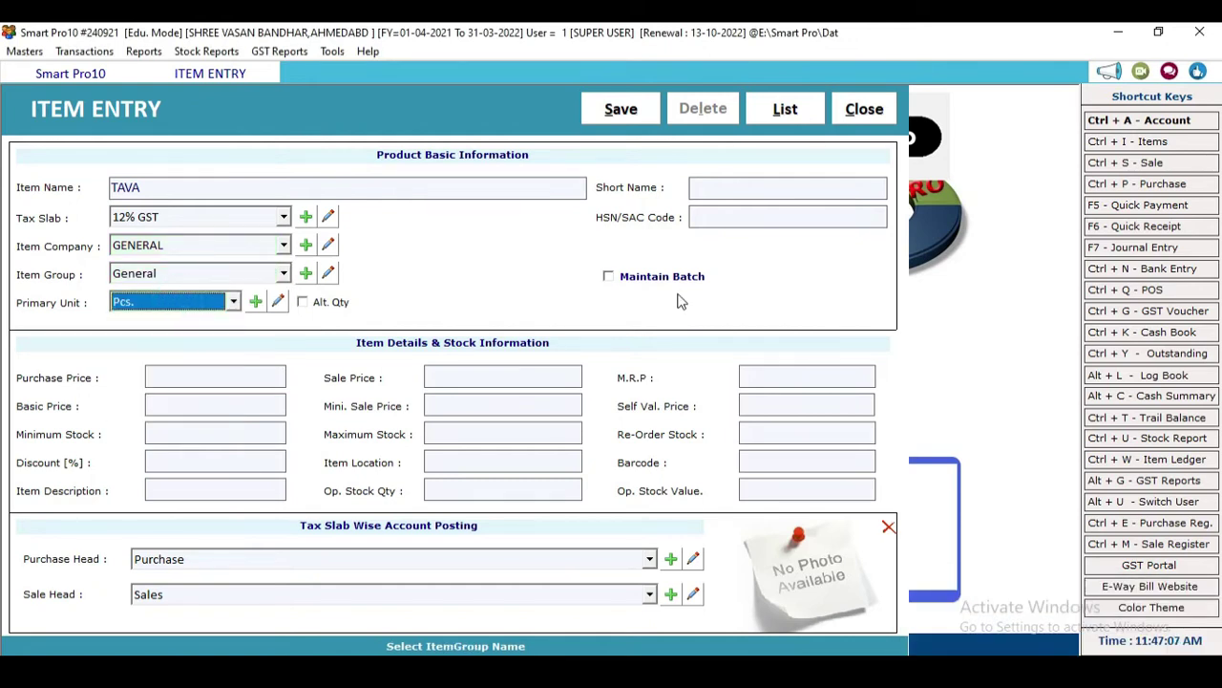
Leave the short name and HSN/SAC code blank, and enable Maintain Batch for TAVA
{"action": "key", "text": "Return"}
{"action": "key", "text": "Return"}
{"action": "key", "text": "Return"}
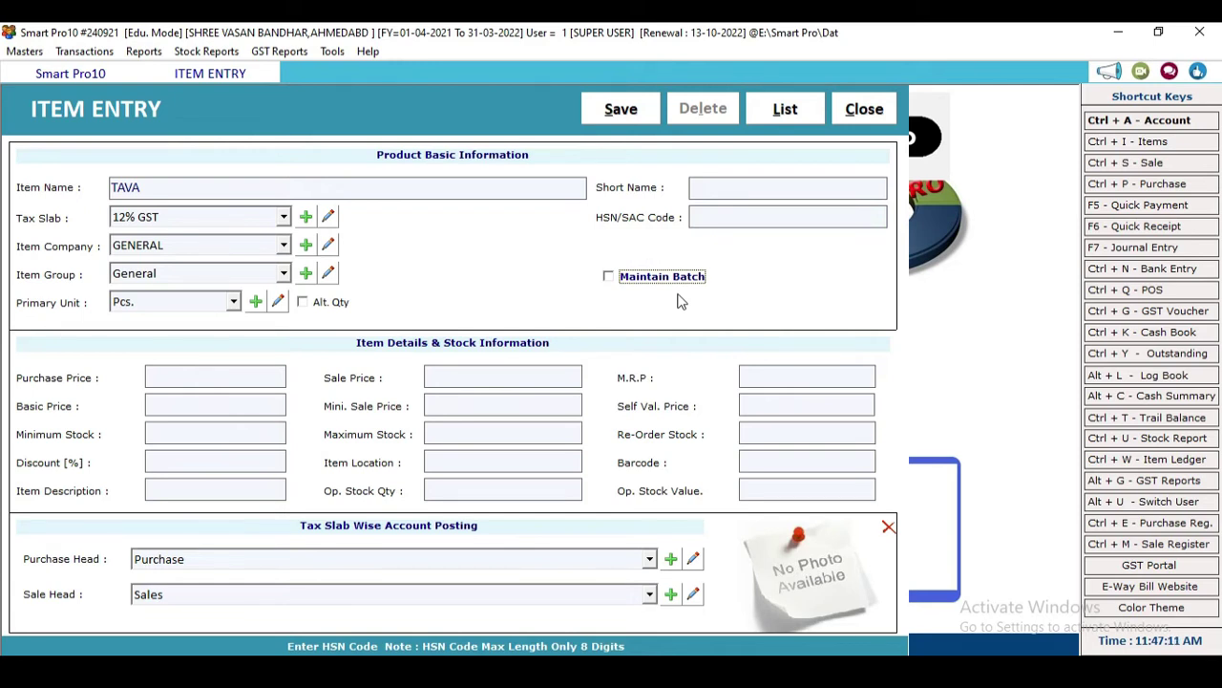
{"action": "key", "text": "space"}
{"action": "key", "text": "space"}
{"action": "key", "text": "space"}
{"action": "key", "text": "Return"}
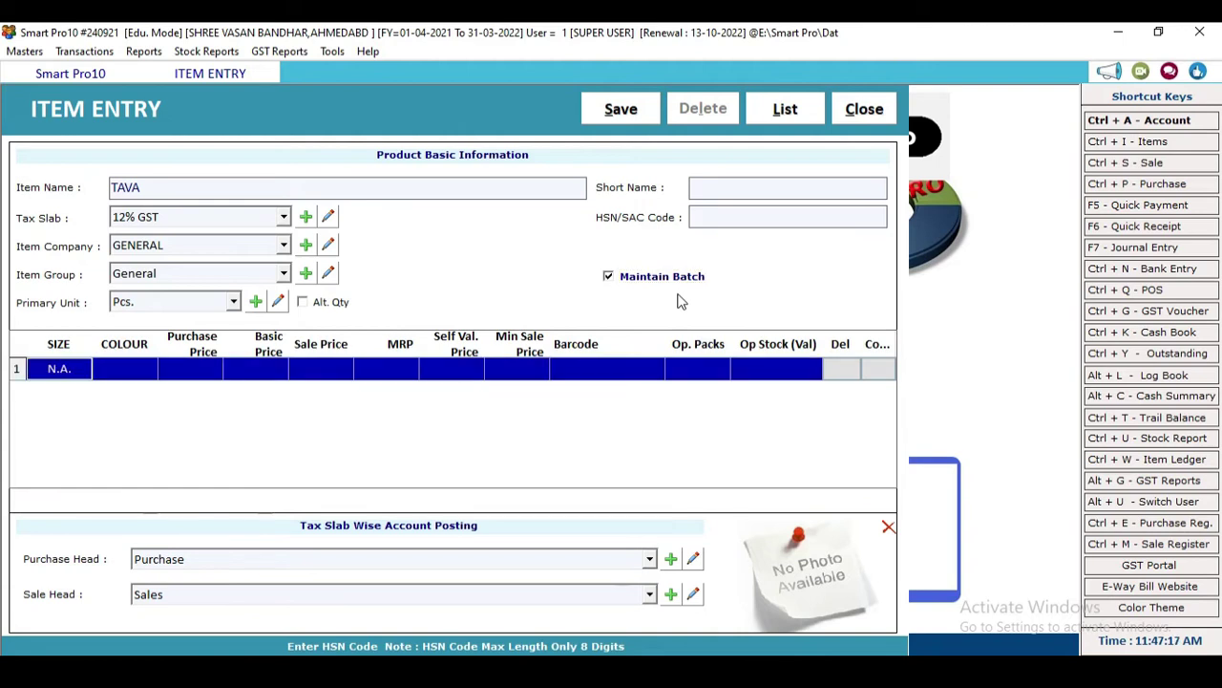
Set the first batch row's size to MEDIUM and its colour to SILVER
{"action": "type", "text": "M"}
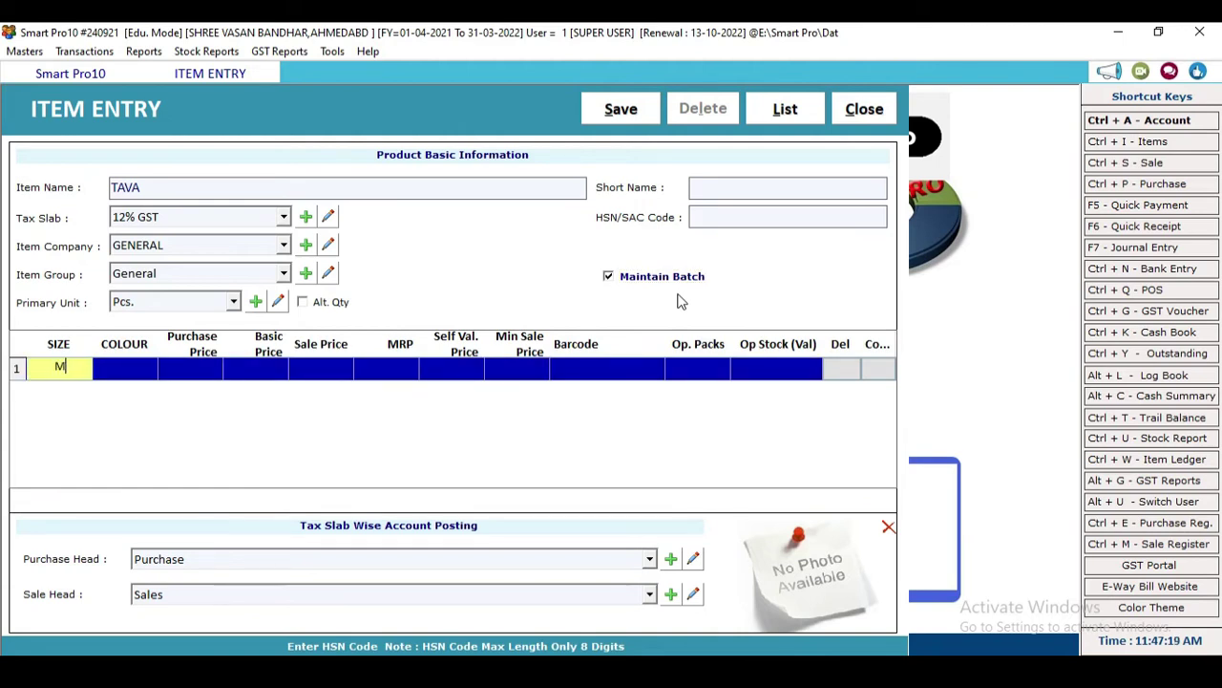
{"action": "type", "text": "EDIUM"}
{"action": "left_click", "coordinate": [129, 371]}
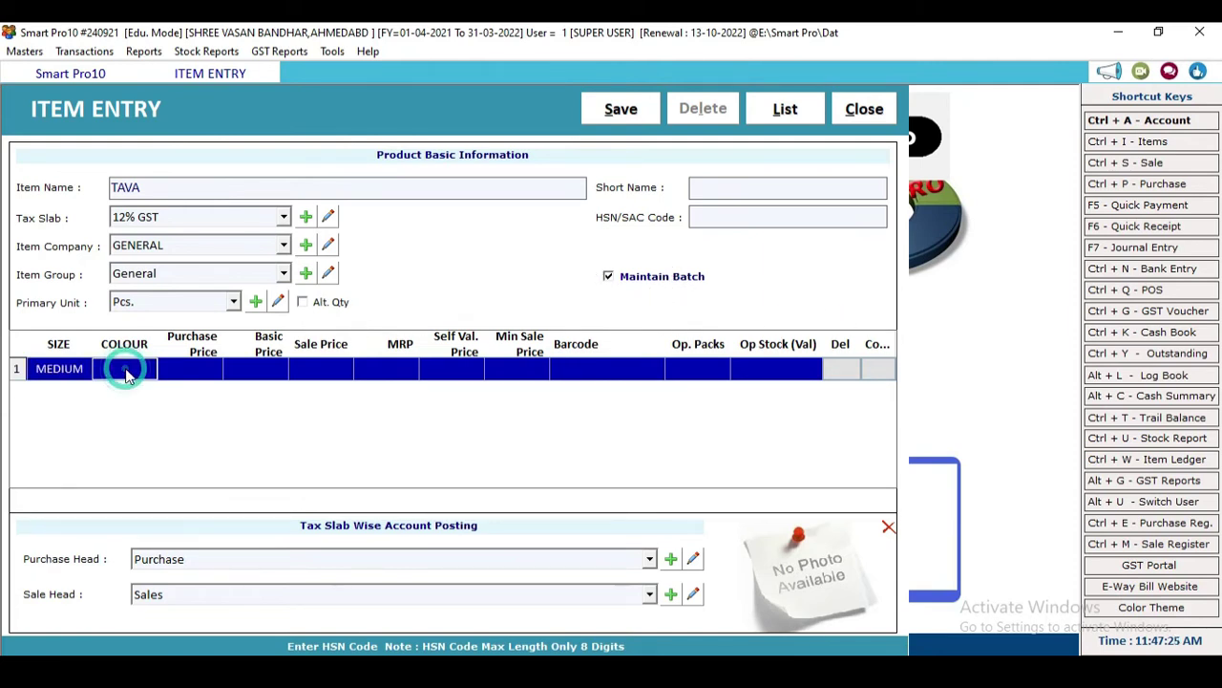
{"action": "type", "text": "SILVER"}
{"action": "key", "text": "Return"}
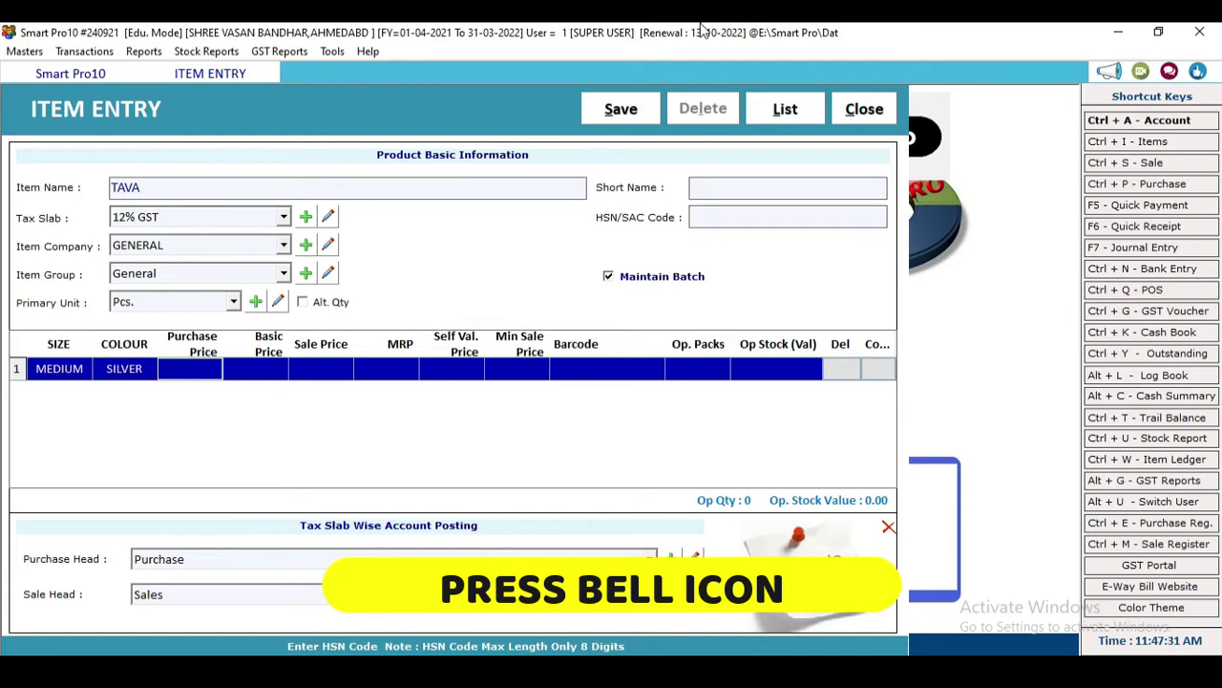
Give the MEDIUM SILVER batch a purchase price of 150, a sale price of 200 and an MRP of 200
{"action": "type", "text": "150"}
{"action": "key", "text": "Return"}
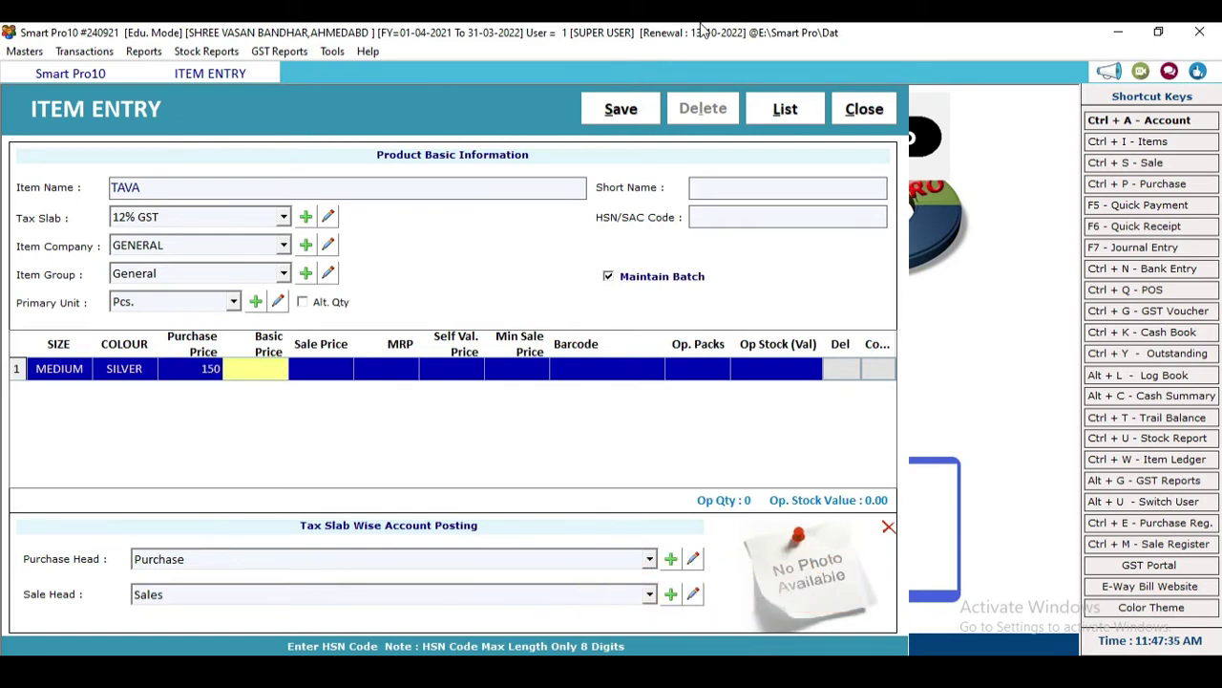
{"action": "key", "text": "Return"}
{"action": "type", "text": "200"}
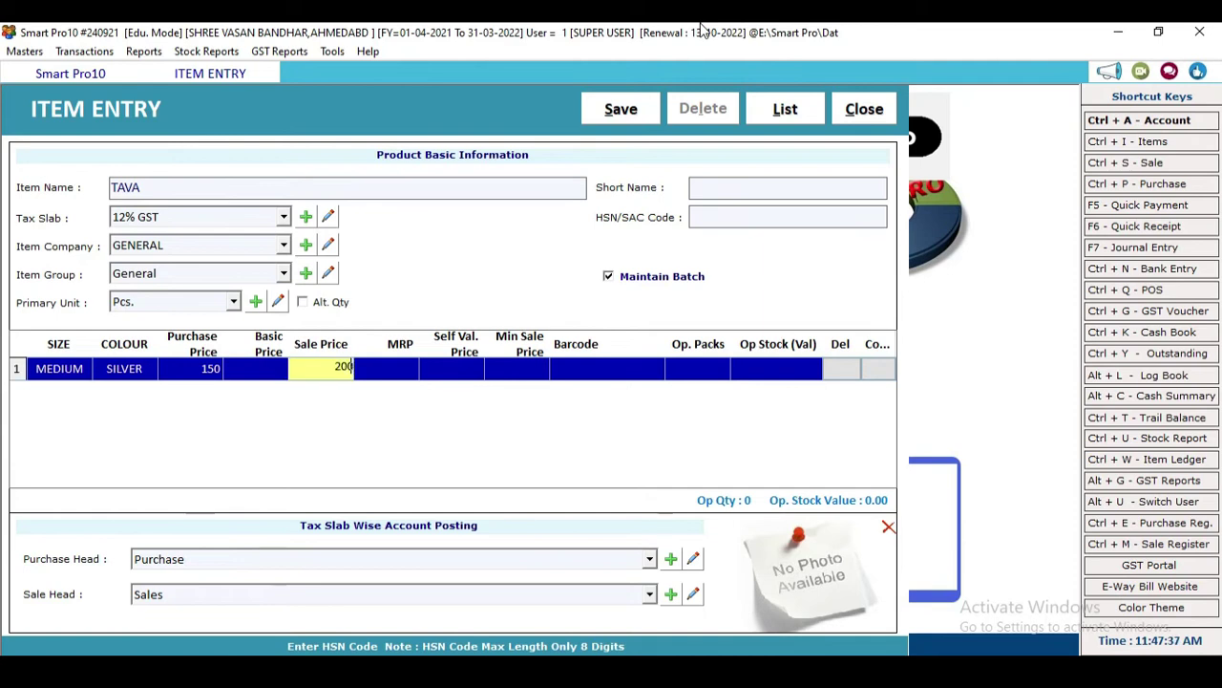
{"action": "key", "text": "Return"}
{"action": "type", "text": "200"}
{"action": "key", "text": "Return"}
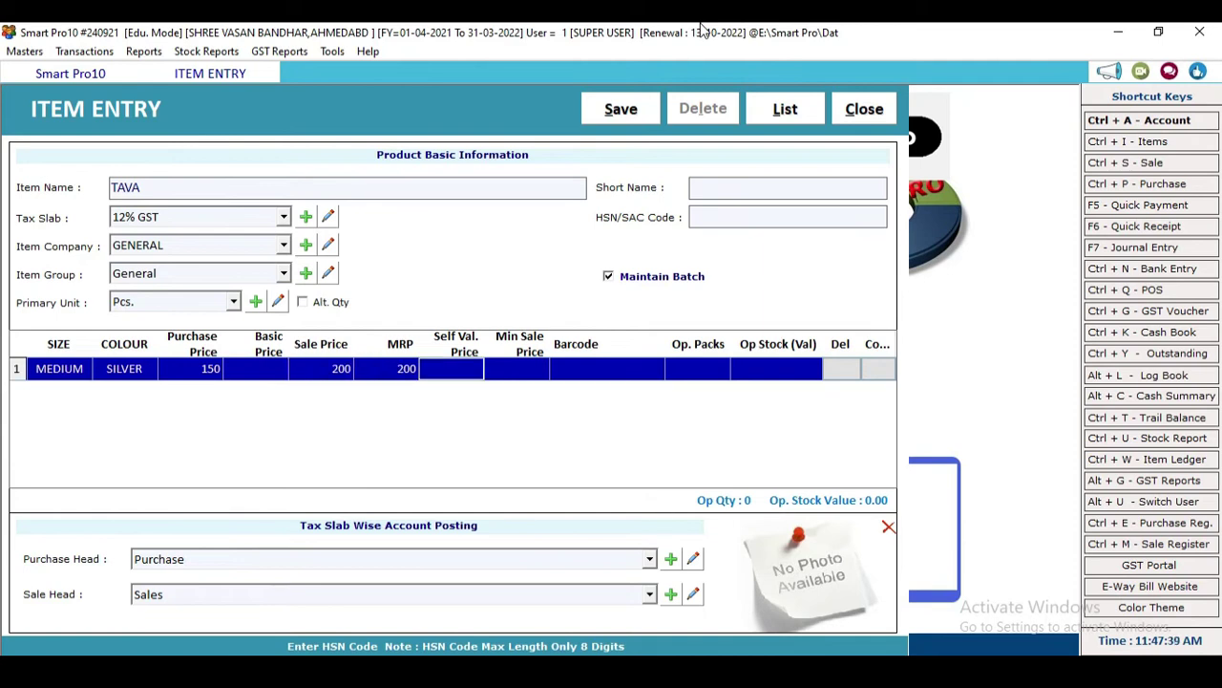
Leave the batch's remaining price, barcode and opening stock fields blank, and save the TAVA item
{"action": "key", "text": "Return"}
{"action": "key", "text": "Return"}
{"action": "key", "text": "Return"}
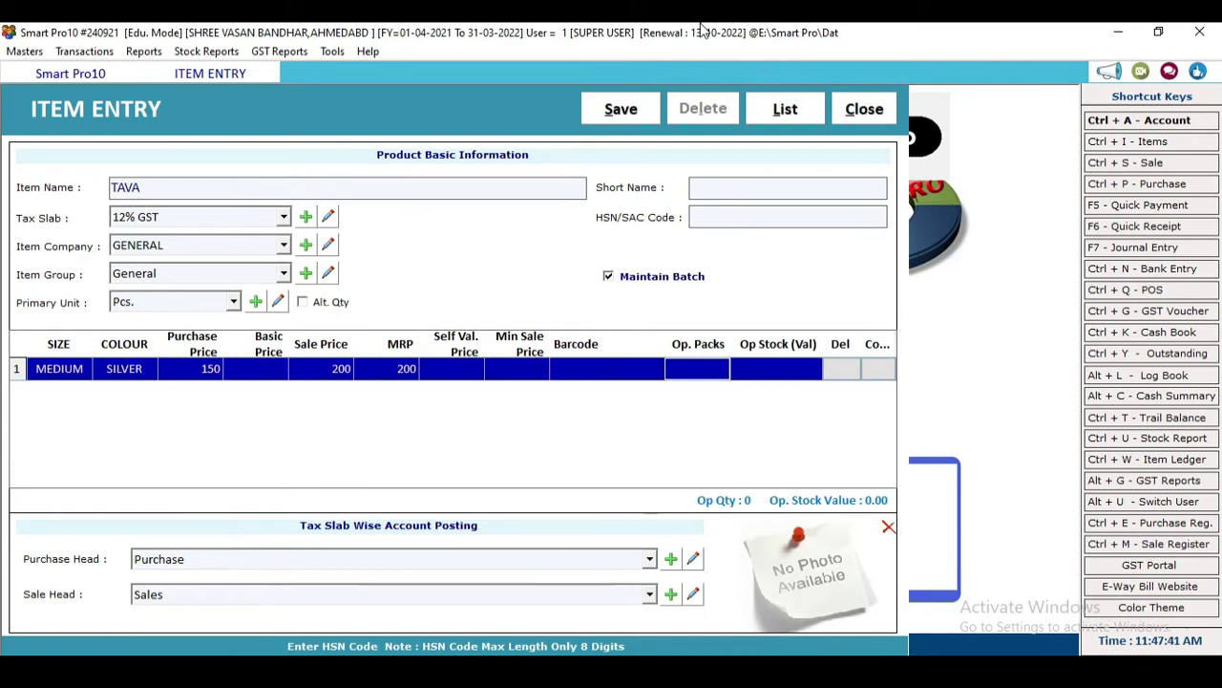
{"action": "key", "text": "Return"}
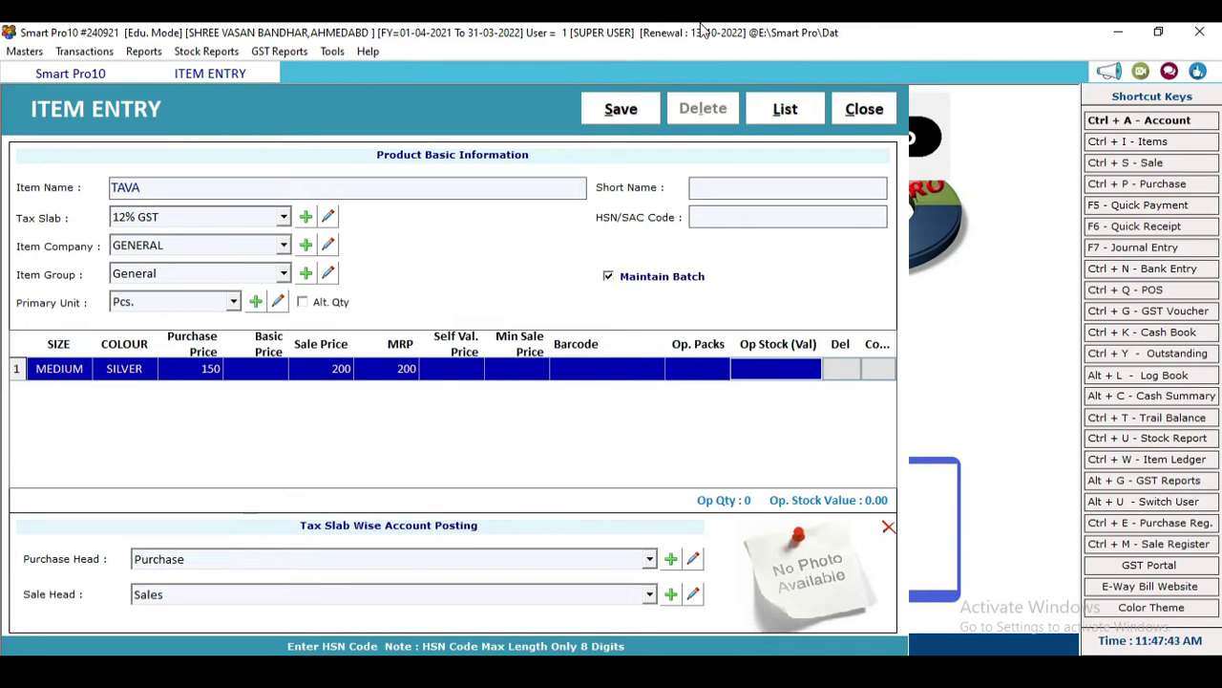
{"action": "key", "text": "Return"}
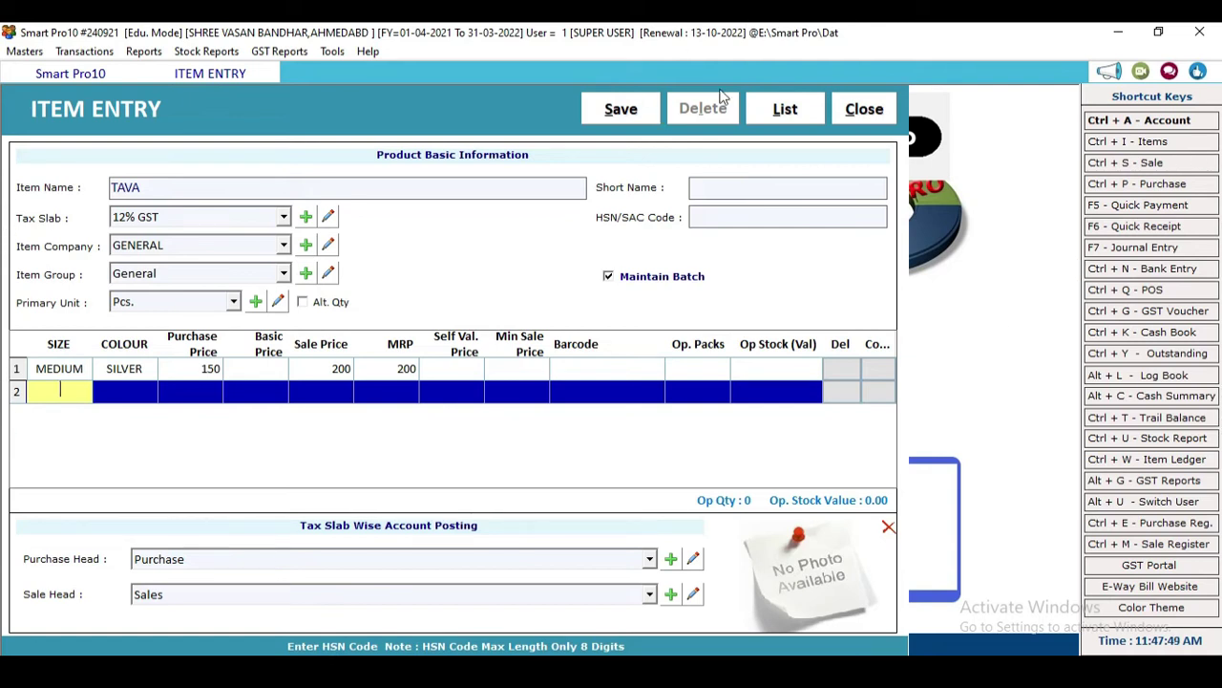
{"action": "left_click", "coordinate": [625, 113]}
{"action": "left_click", "coordinate": [674, 411]}
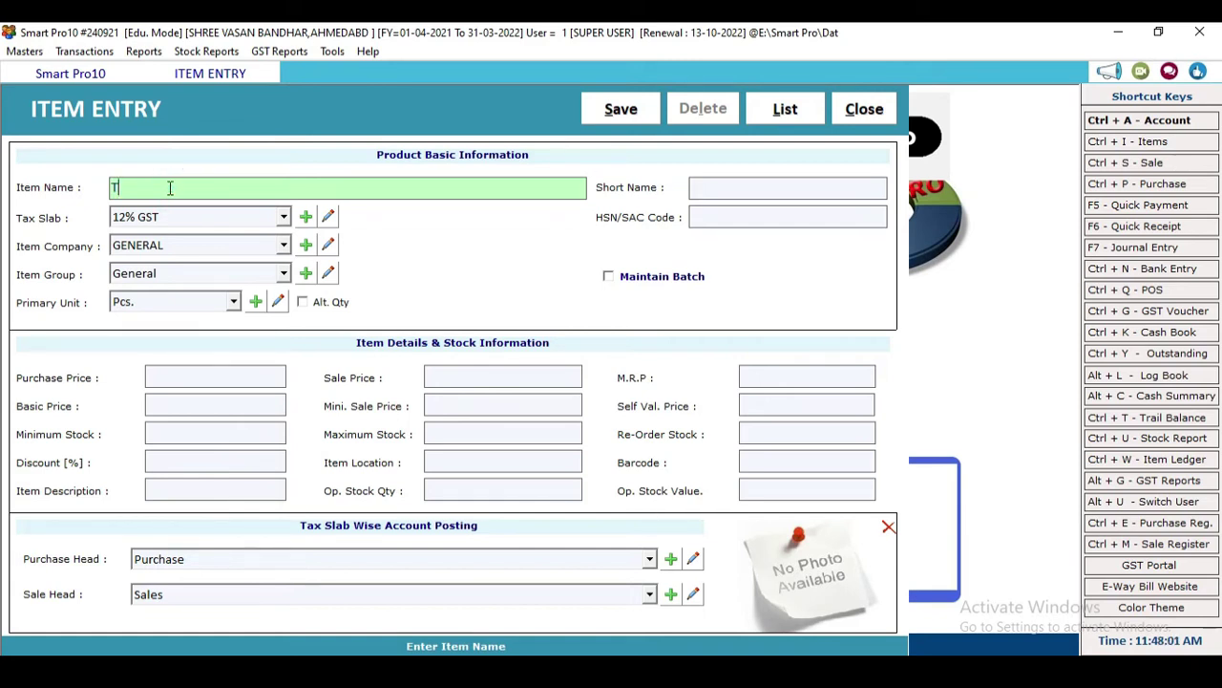
Name the next item TAVA OLD and set its tax slab to Tax Free
{"action": "type", "text": "AVA OLD"}
{"action": "key", "text": "Return"}
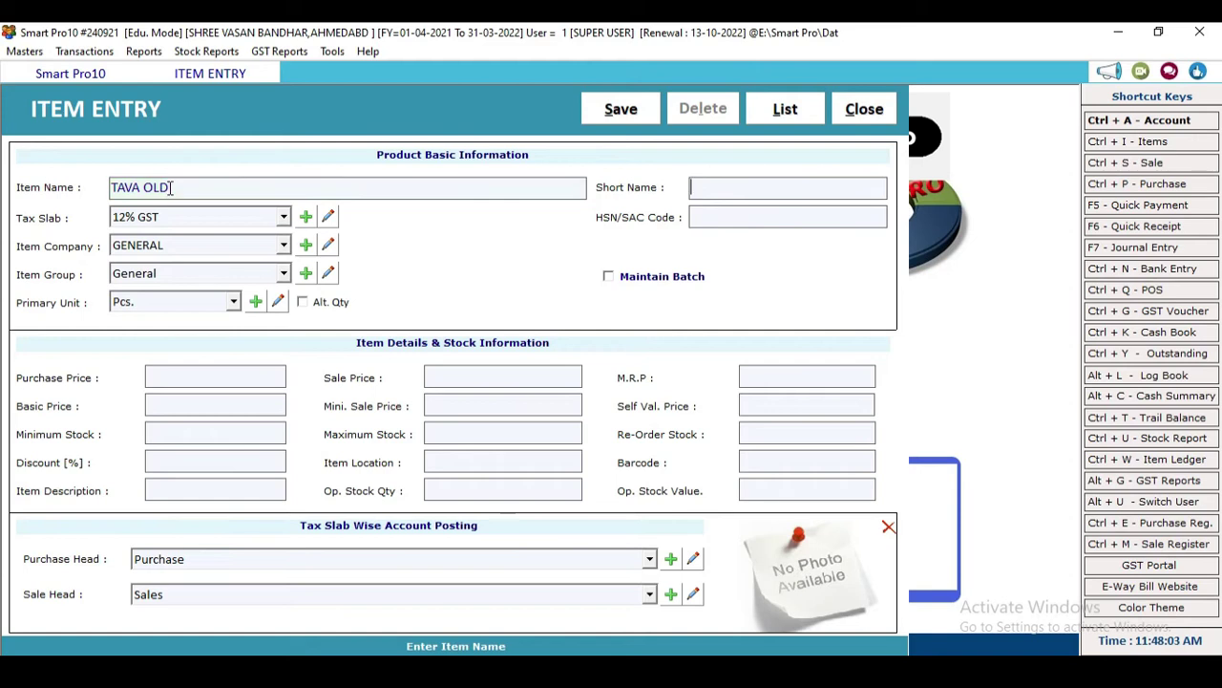
{"action": "key", "text": "Return"}
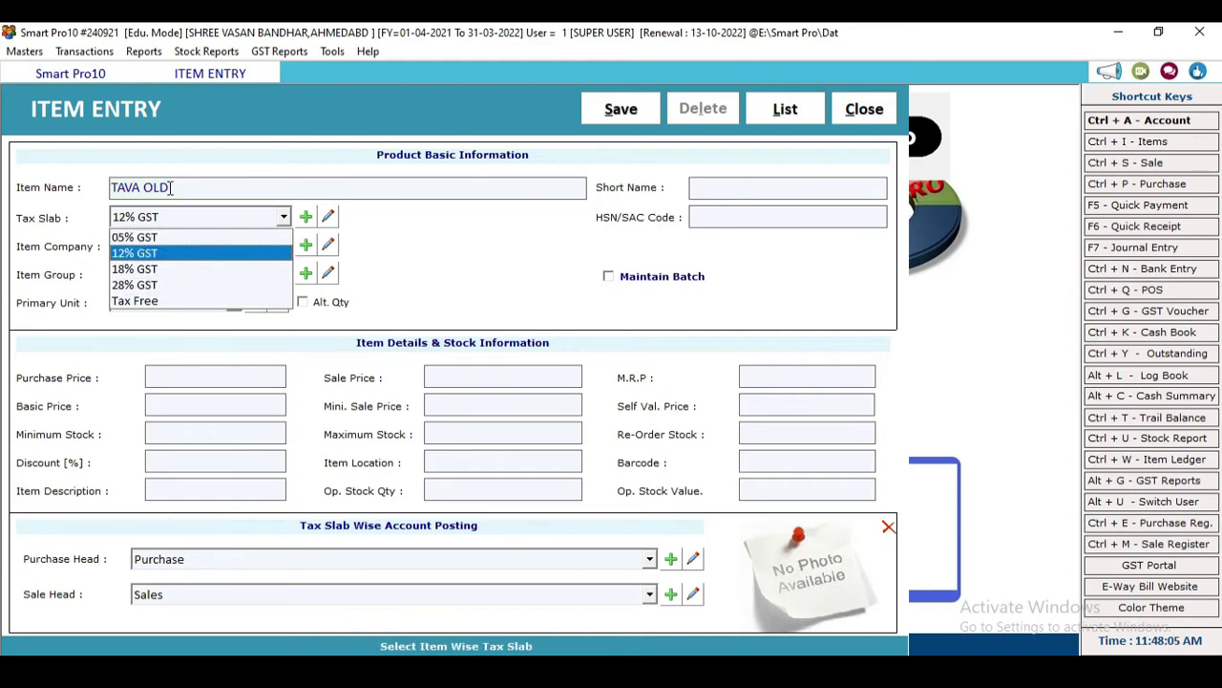
{"action": "key", "text": "Down"}
{"action": "key", "text": "Down"}
{"action": "key", "text": "Down"}
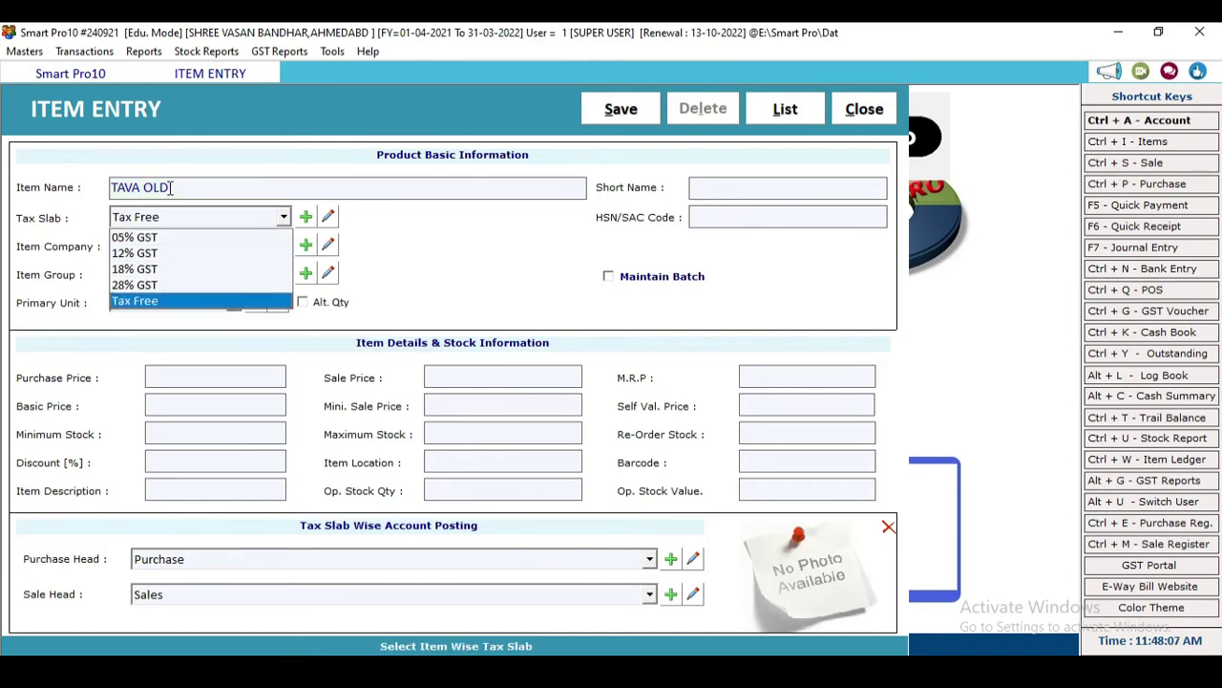
{"action": "key", "text": "Return"}
Keep the default company, group and unit, leave the stock details blank, and save the TAVA OLD item
{"action": "key", "text": "Return"}
{"action": "key", "text": "Return"}
{"action": "key", "text": "Return"}
{"action": "key", "text": "Return"}
{"action": "key", "text": "Return"}
{"action": "key", "text": "Return"}
{"action": "key", "text": "Return"}
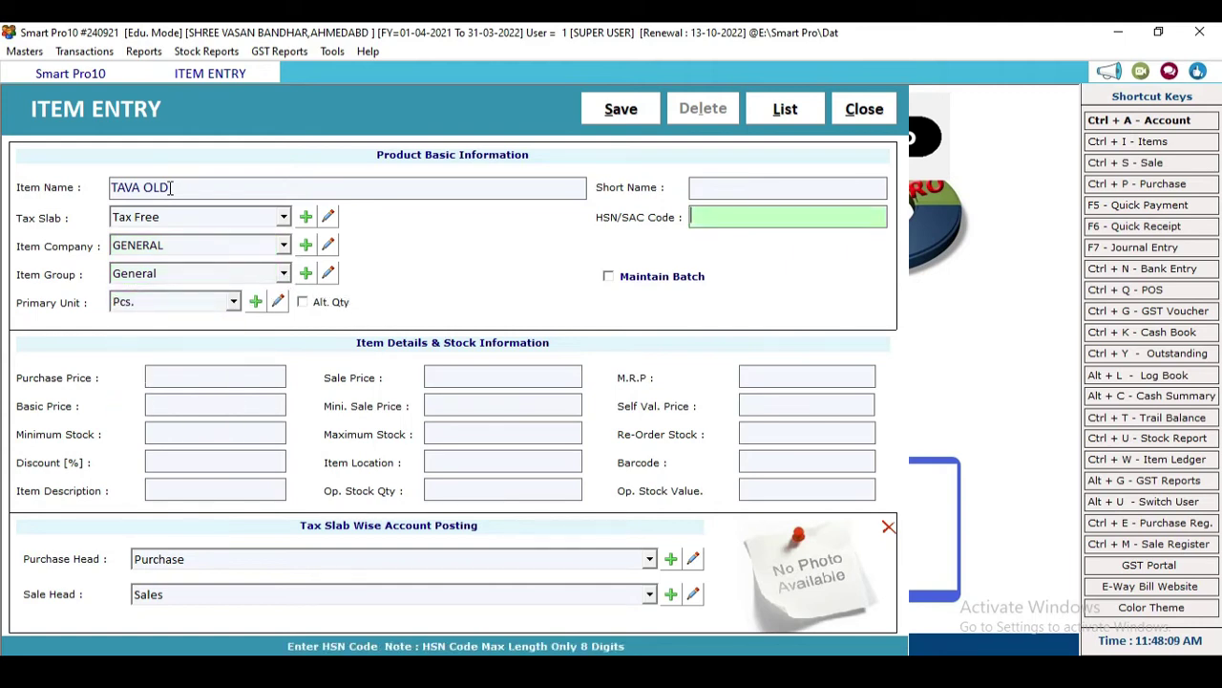
{"action": "key", "text": "Return"}
{"action": "key", "text": "Return"}
{"action": "key", "text": "Return"}
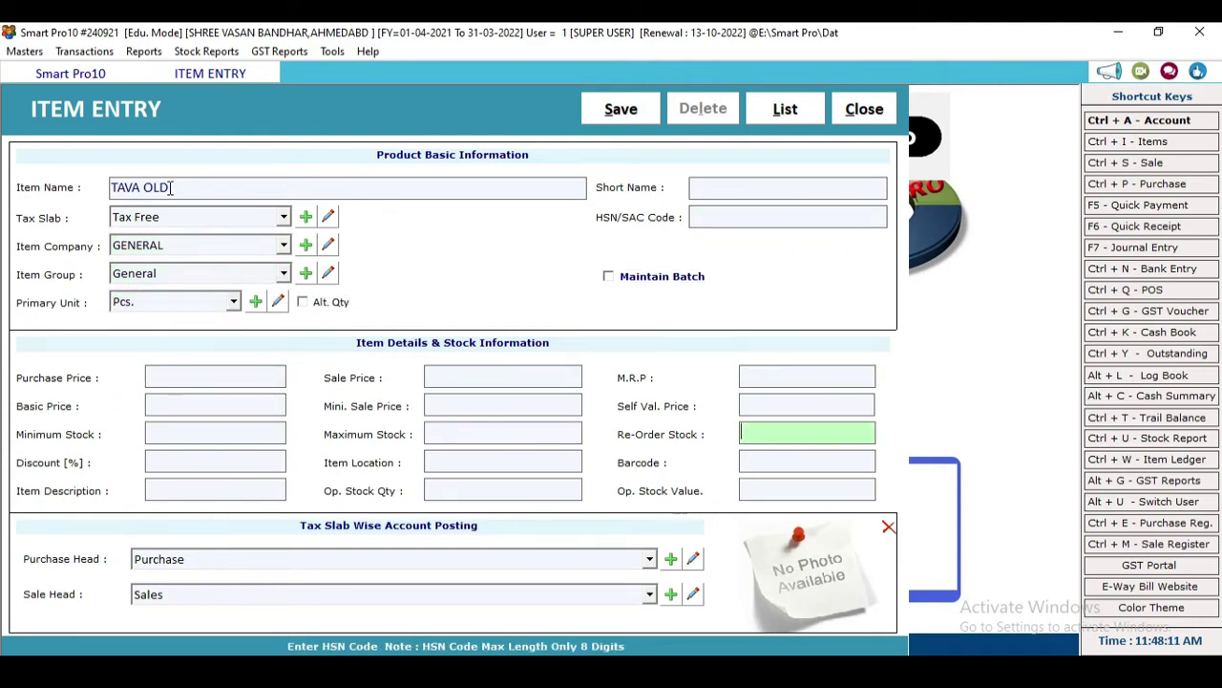
{"action": "left_click", "coordinate": [621, 108]}
{"action": "left_click", "coordinate": [700, 413]}
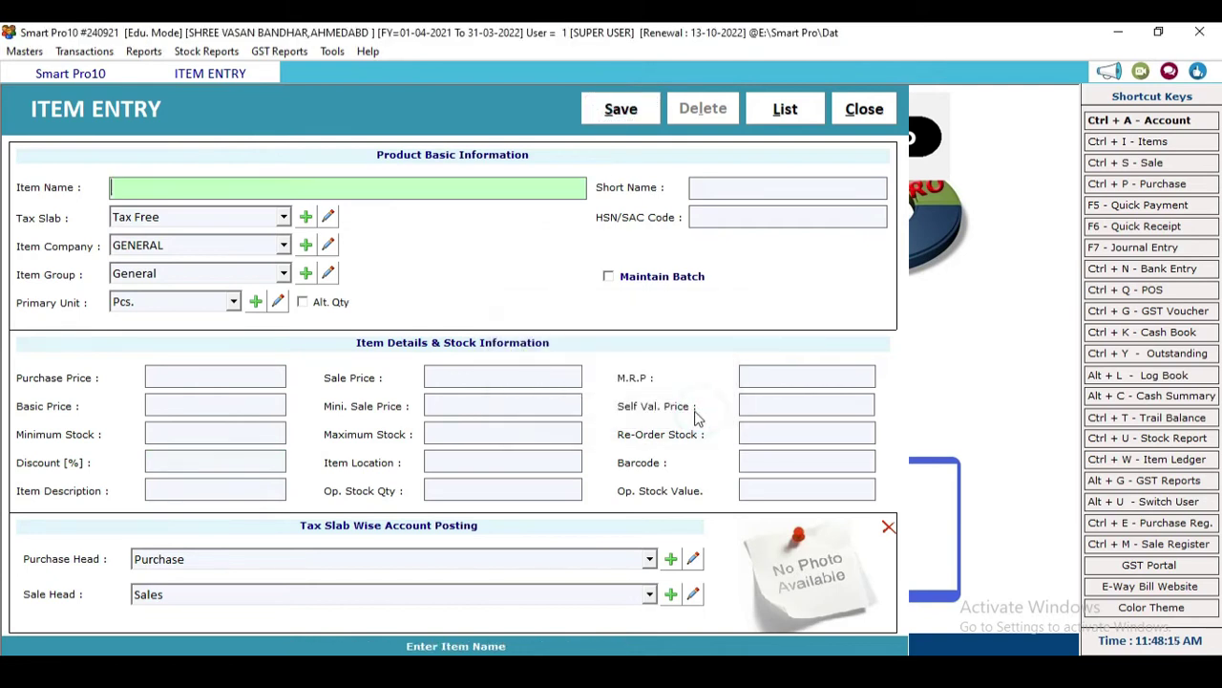
Leave item entry and check the list of items for the two new TAVA entries
{"action": "left_click", "coordinate": [865, 111]}
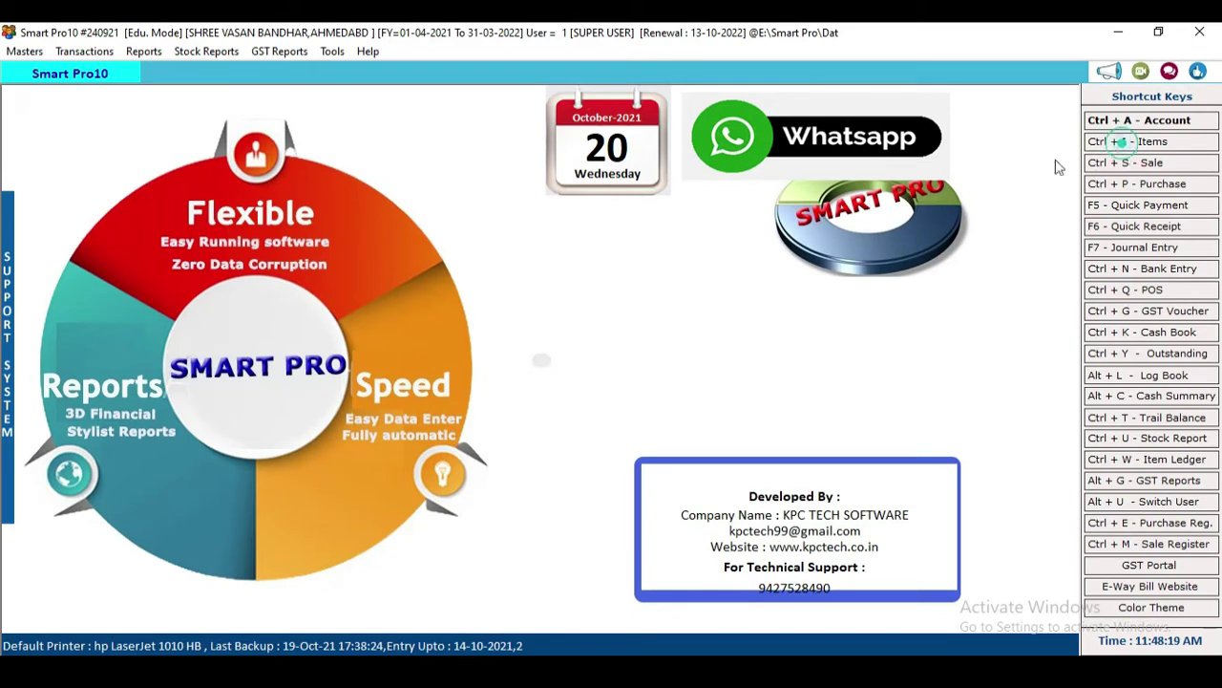
{"action": "left_click", "coordinate": [1124, 141]}
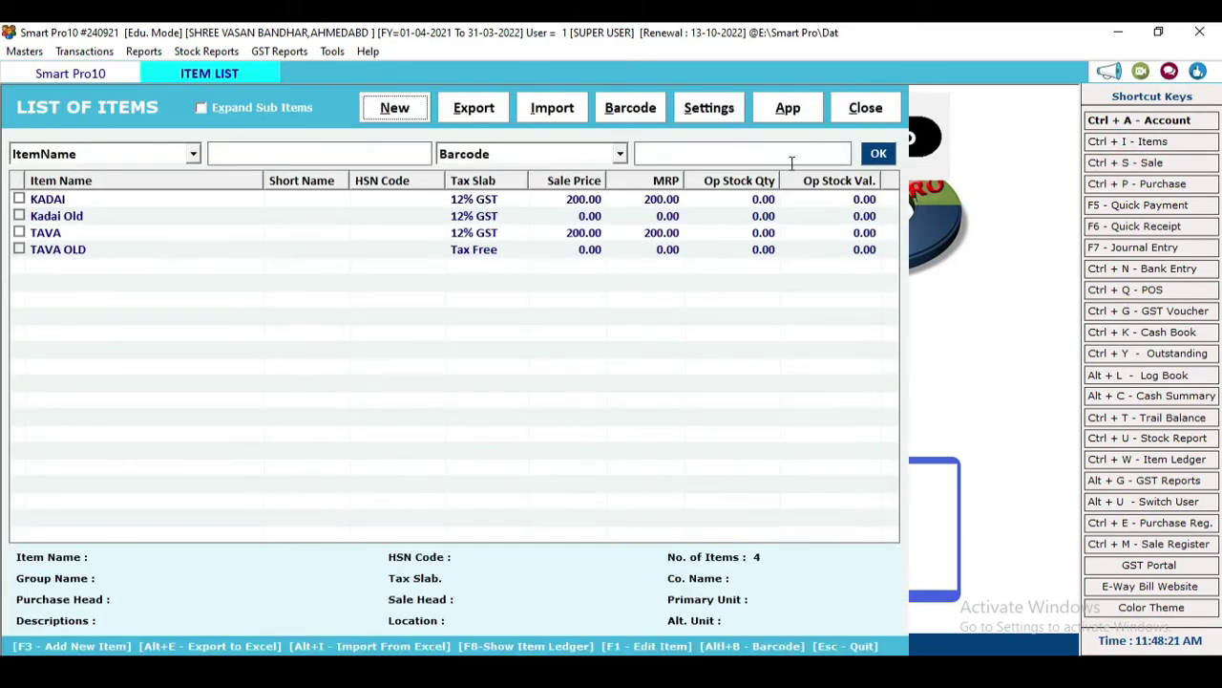
{"action": "left_click", "coordinate": [869, 113]}
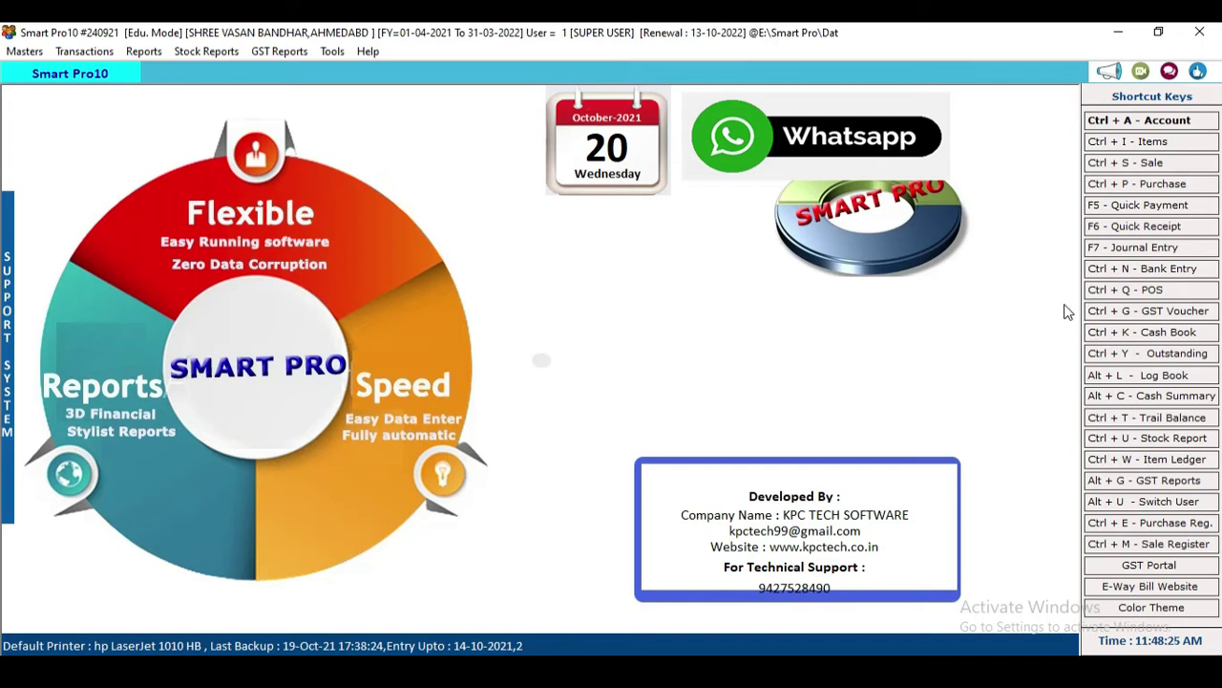
Start a new purchase bill, keeping the date 20-10-2021 and Credit terms
{"action": "left_click", "coordinate": [1139, 168]}
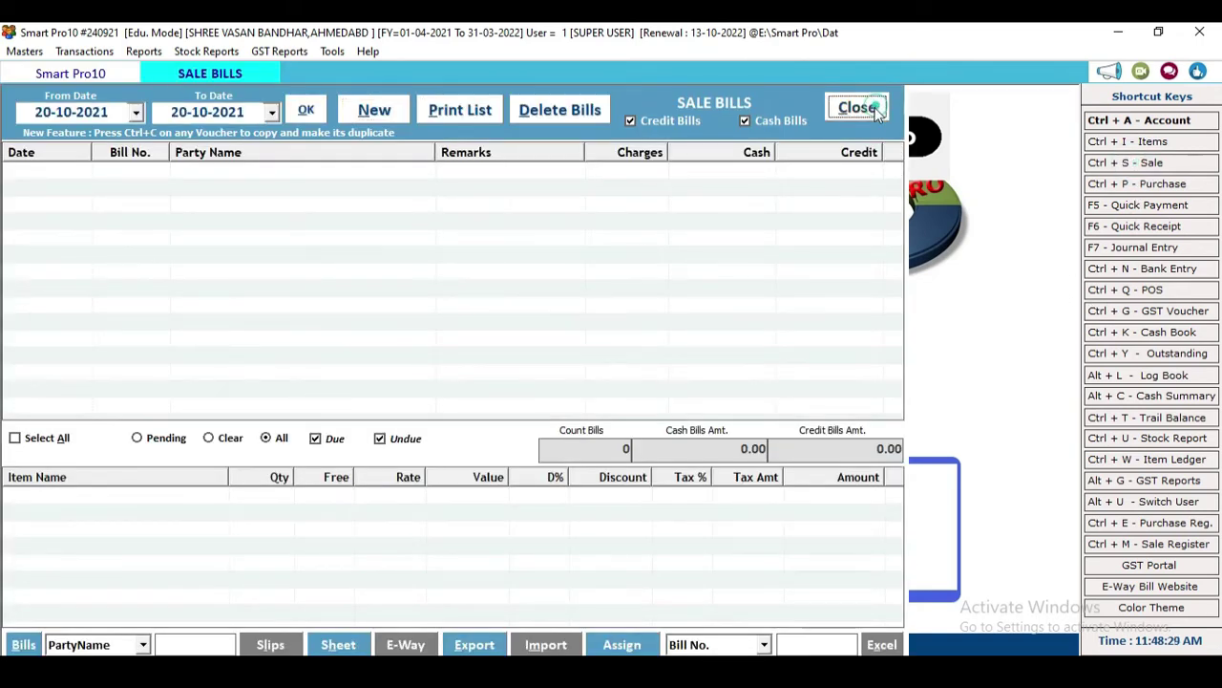
{"action": "left_click", "coordinate": [877, 113]}
{"action": "left_click", "coordinate": [1167, 184]}
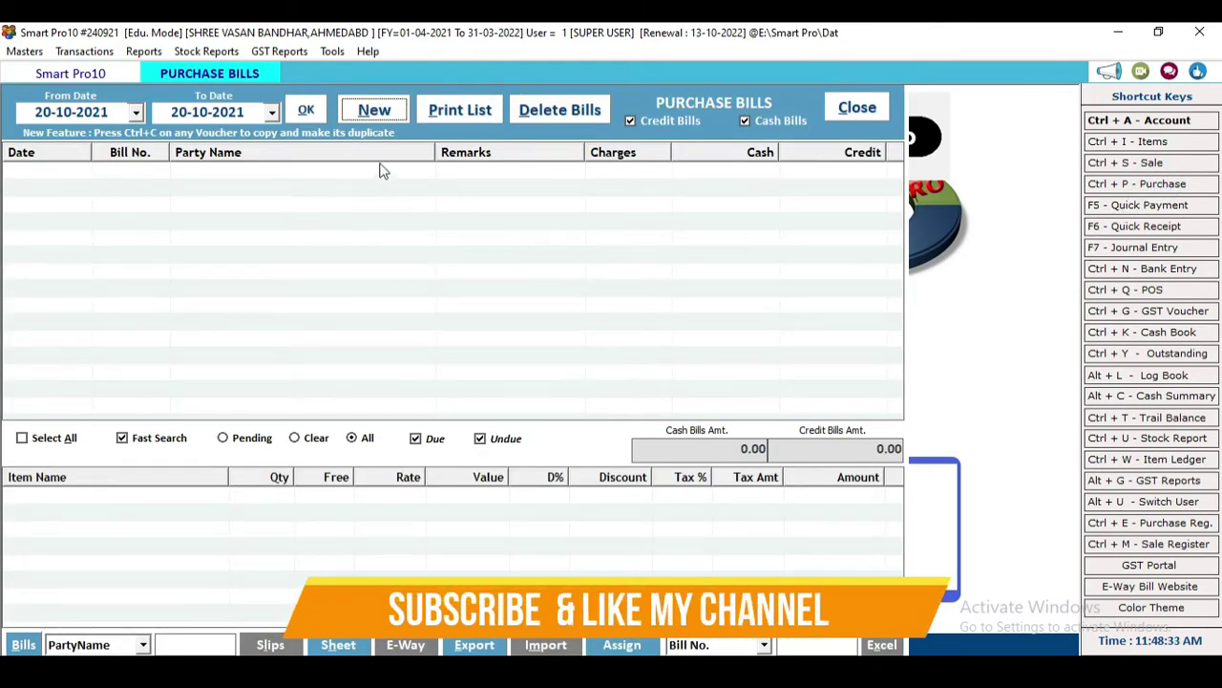
{"action": "left_click", "coordinate": [378, 119]}
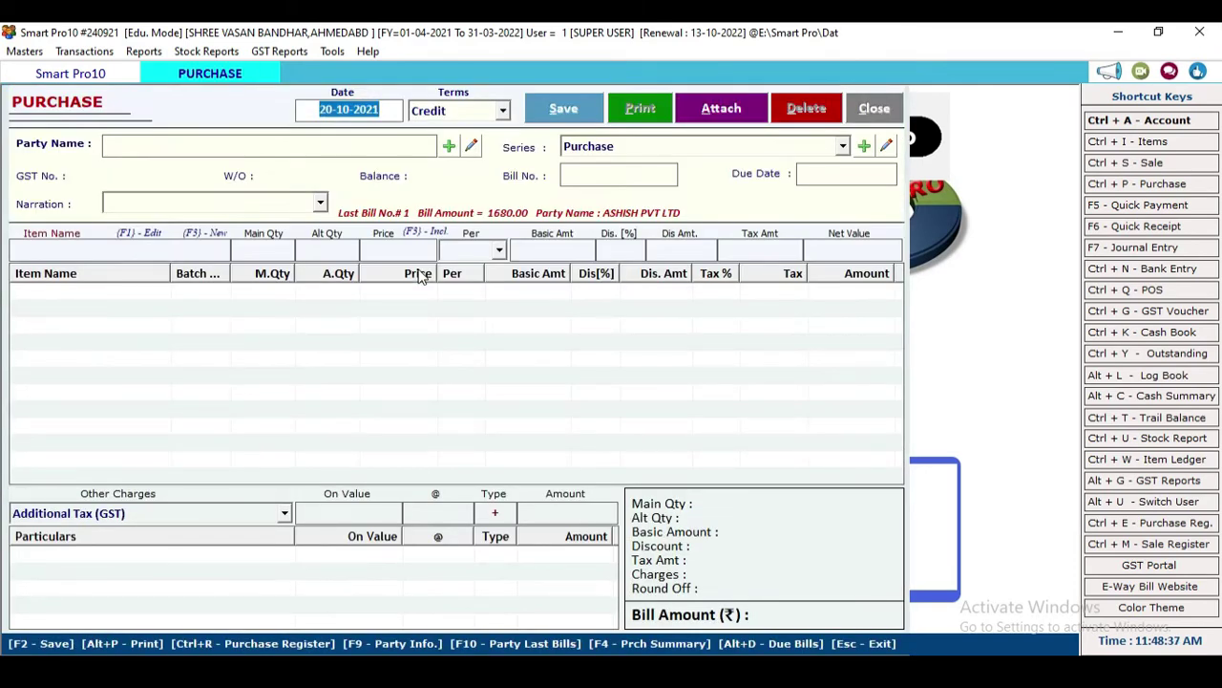
{"action": "key", "text": "Return"}
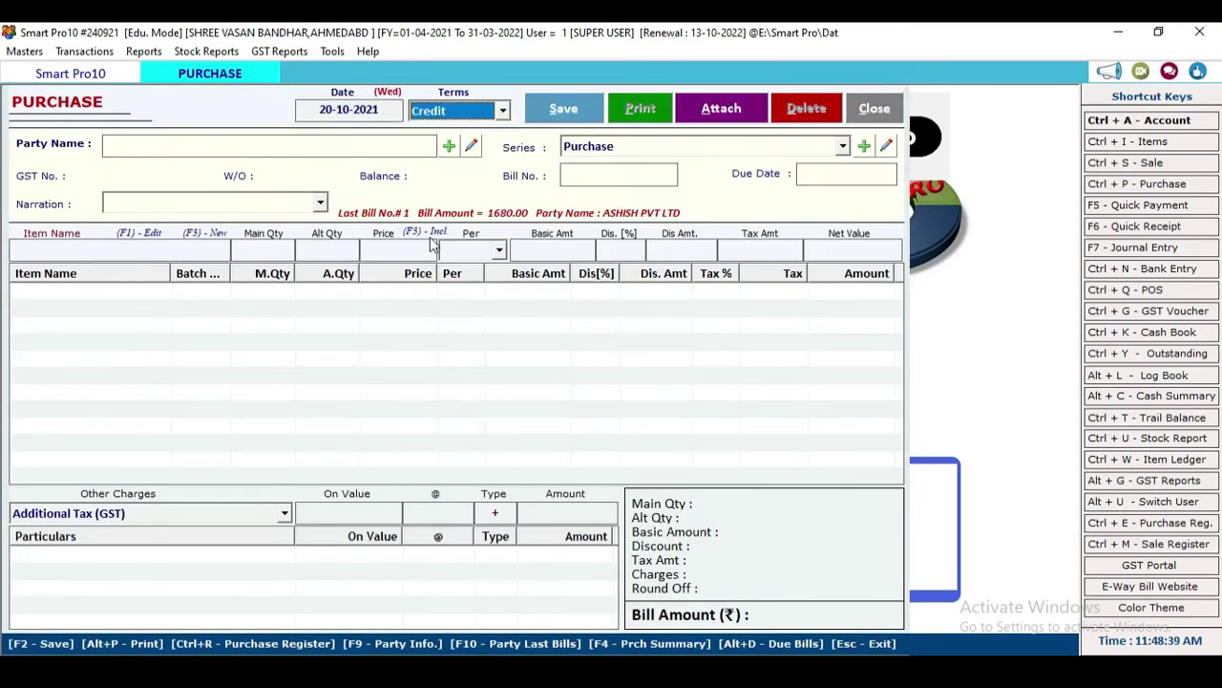
{"action": "key", "text": "Return"}
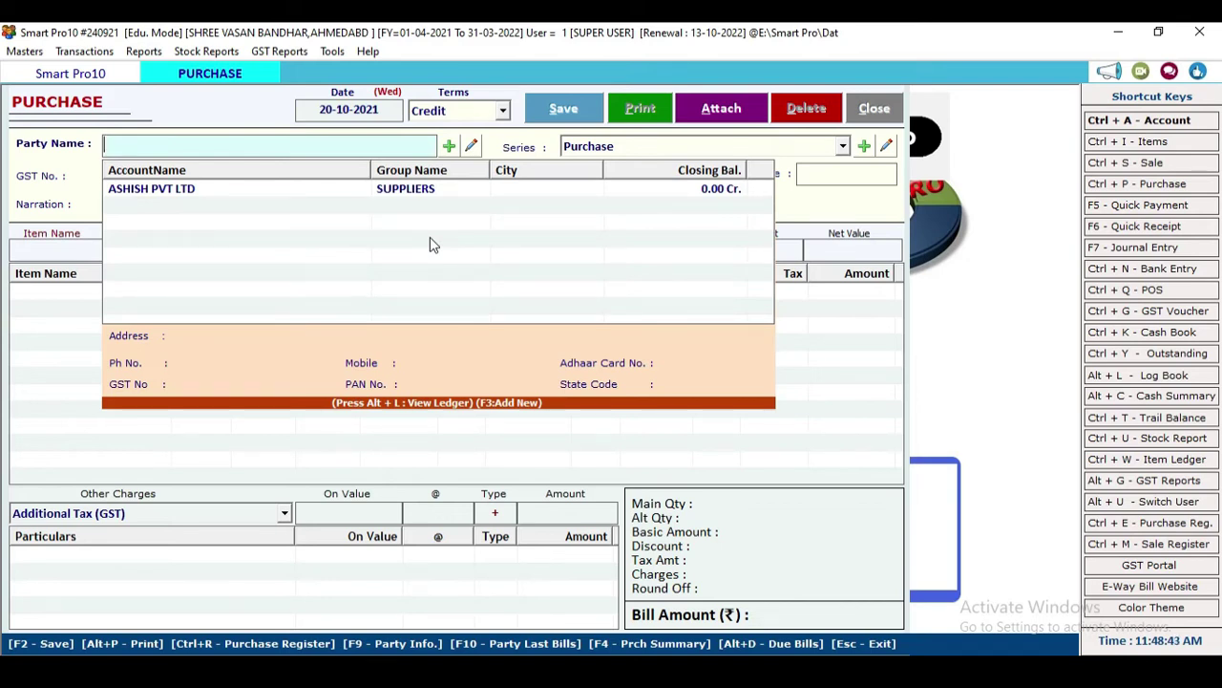
Choose ASHISH PVT LTD as the party, keep the proposed series and bill number, and leave the invoice date, invoice amount and narration blank
{"action": "key", "text": "Down"}
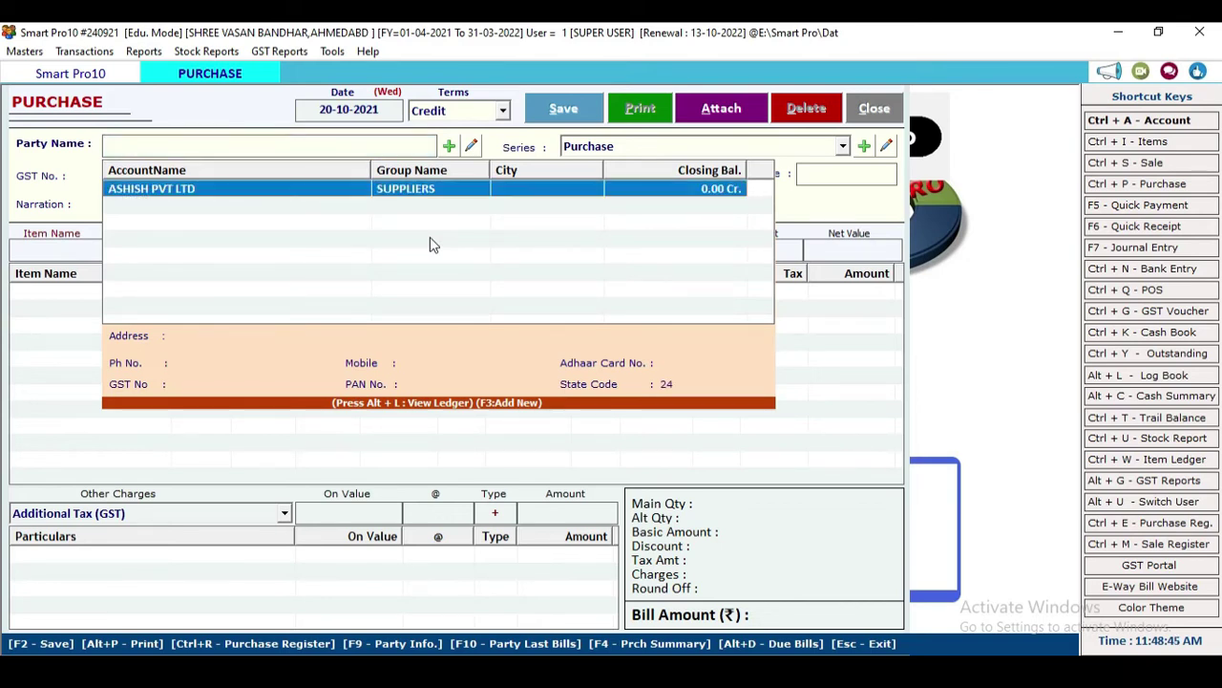
{"action": "key", "text": "Return"}
{"action": "key", "text": "Return"}
{"action": "key", "text": "Return"}
{"action": "key", "text": "Return"}
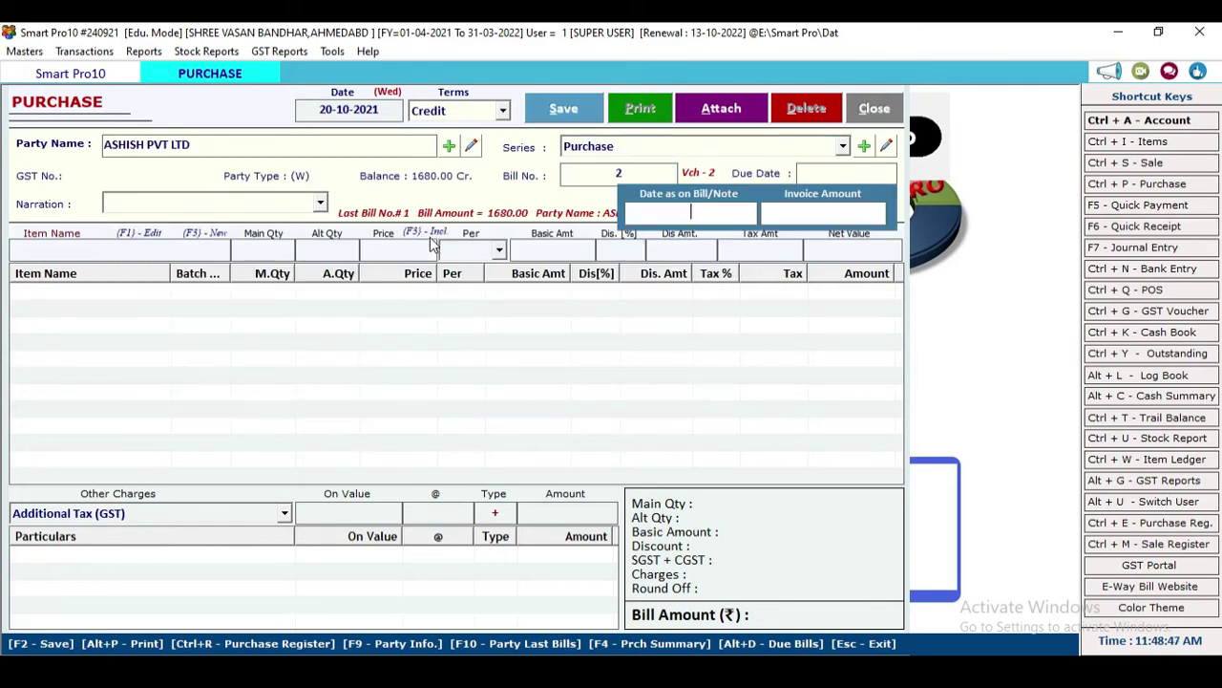
{"action": "key", "text": "Return"}
{"action": "key", "text": "Return"}
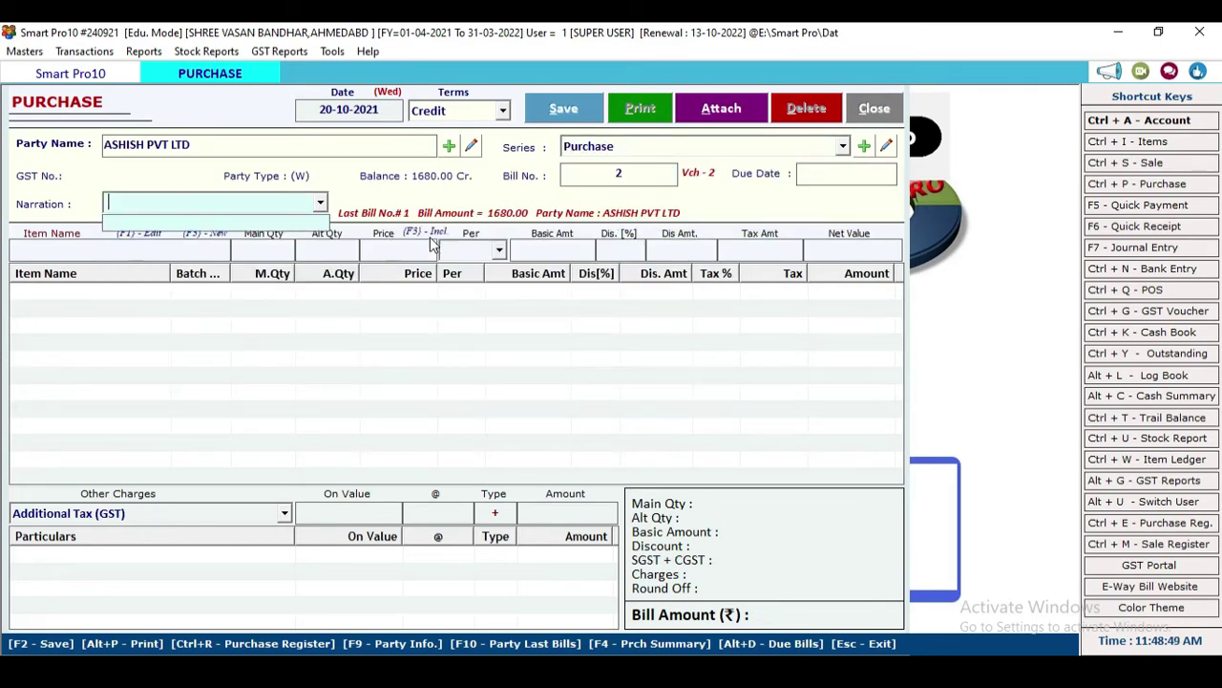
{"action": "key", "text": "Return"}
Add the TAVA item in the MEDIUM, SILVER batch to the purchase bill with quantity 5 at price 150 and no discount
{"action": "type", "text": "T"}
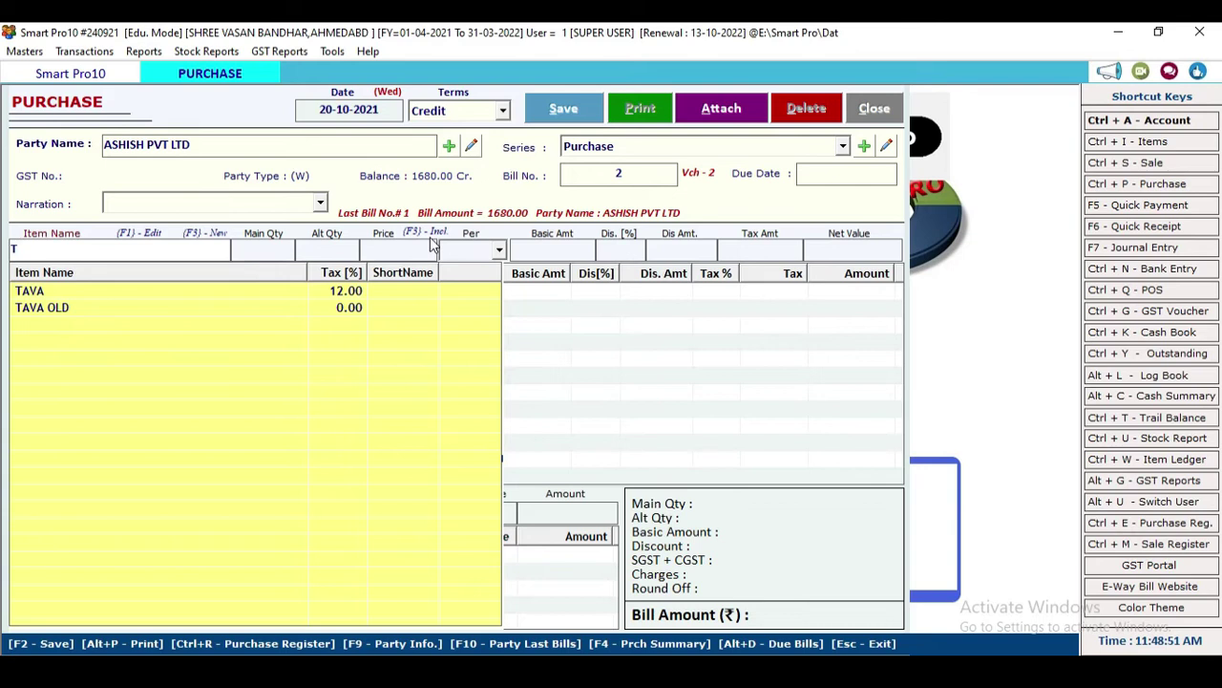
{"action": "key", "text": "Down"}
{"action": "key", "text": "Return"}
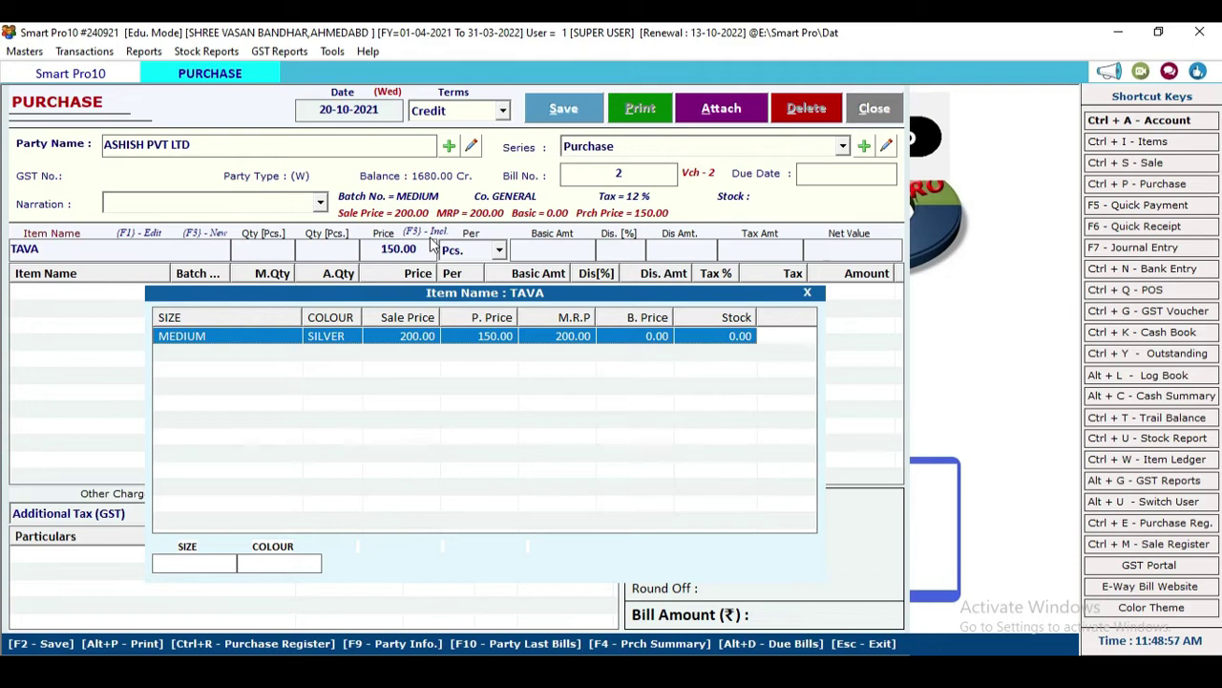
{"action": "key", "text": "Return"}
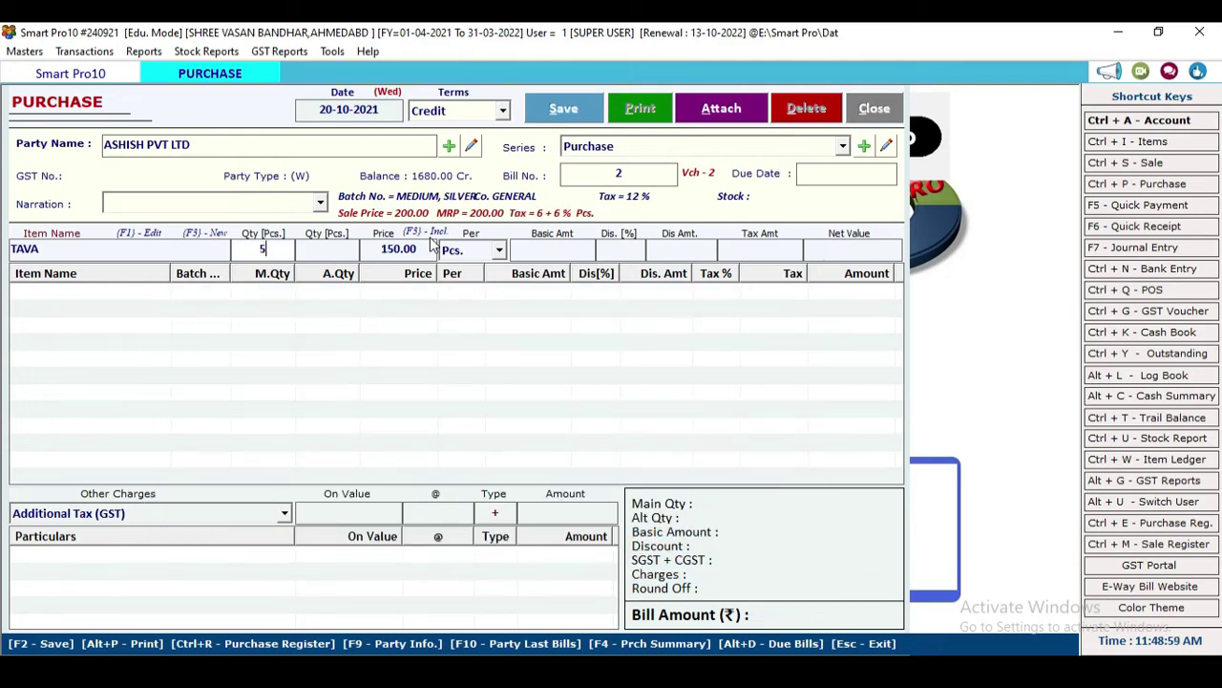
{"action": "key", "text": "Return"}
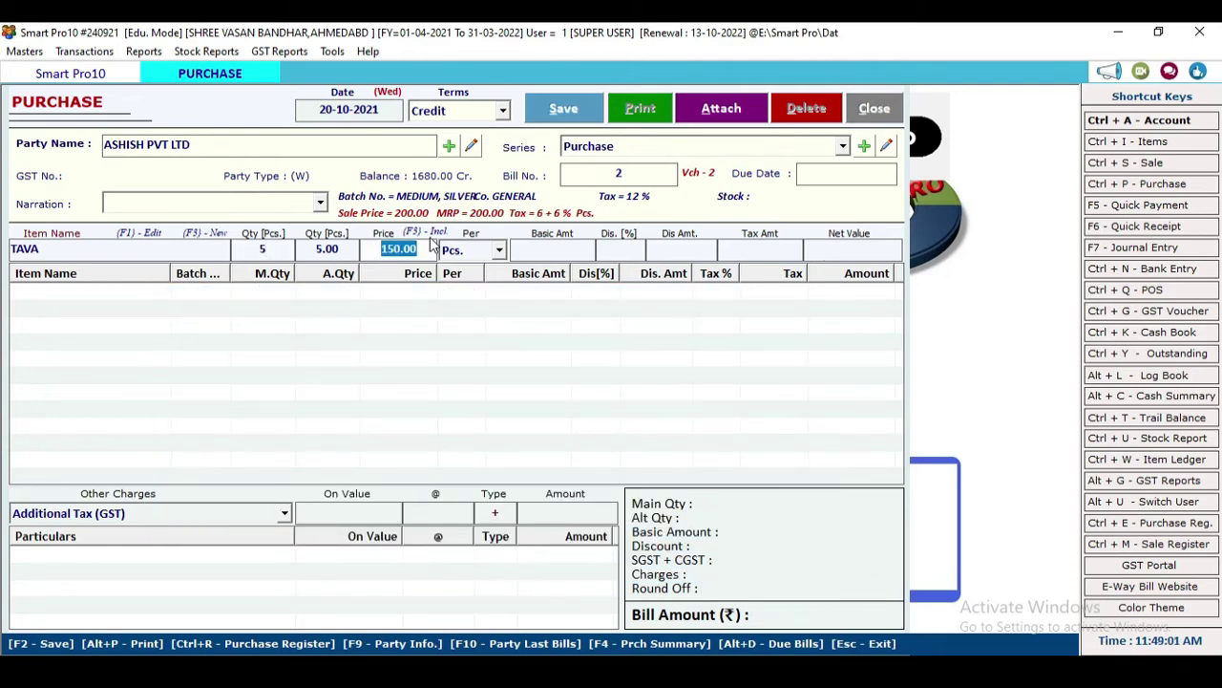
{"action": "key", "text": "Return"}
{"action": "key", "text": "Return"}
{"action": "key", "text": "Return"}
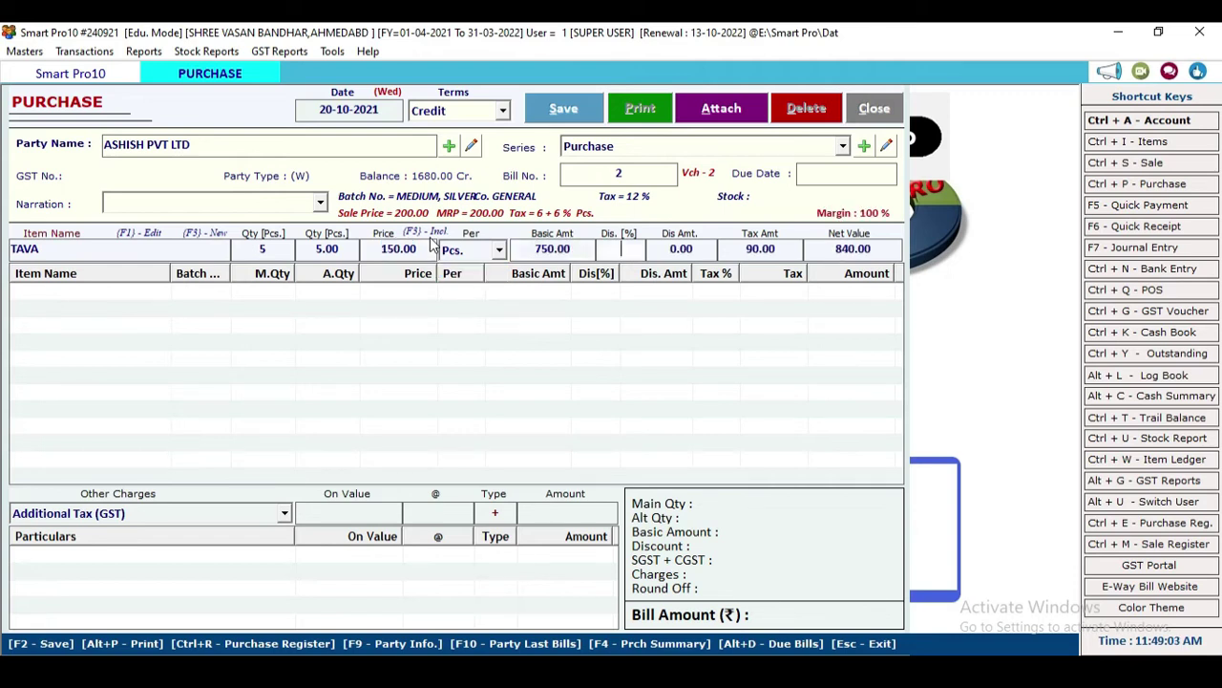
{"action": "key", "text": "Return"}
{"action": "key", "text": "Return"}
{"action": "key", "text": "Return"}
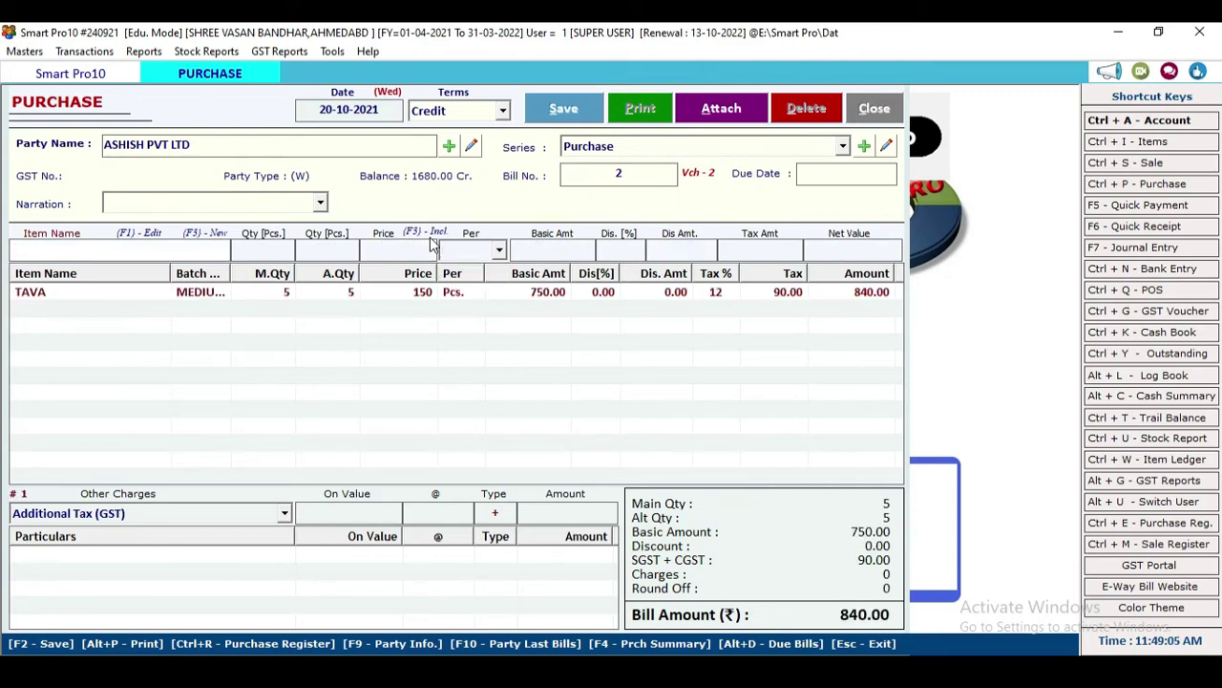
Save the purchase bill and leave purchase entry
{"action": "left_click", "coordinate": [563, 109]}
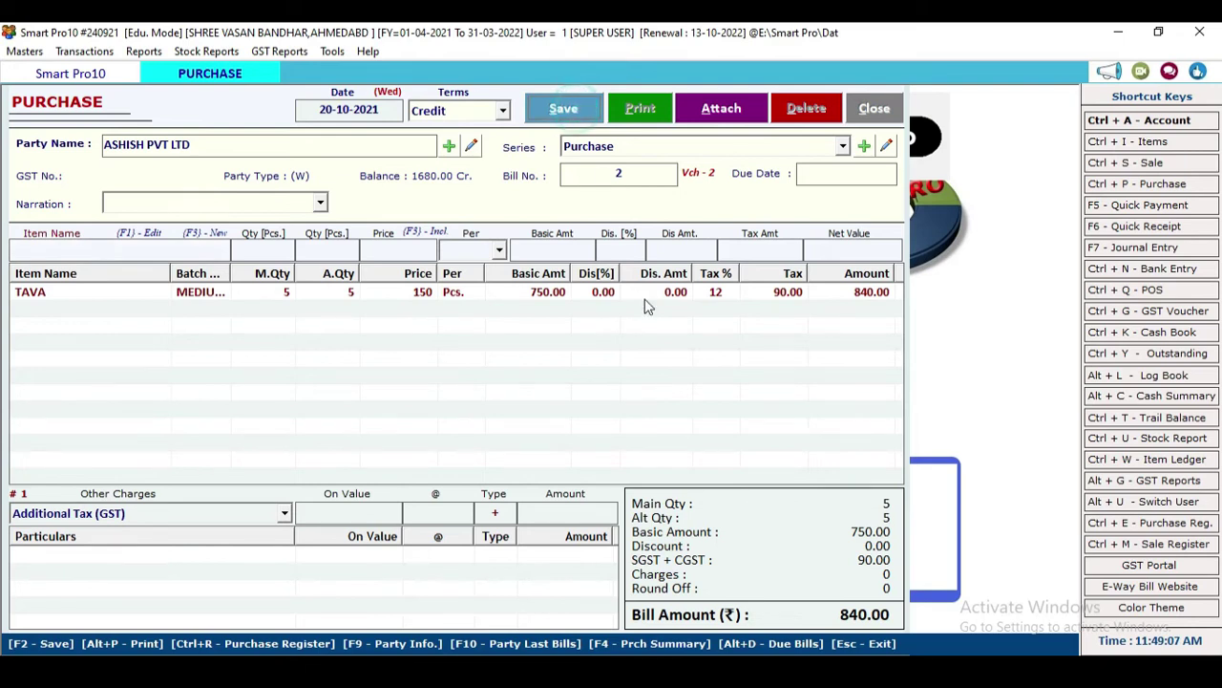
{"action": "left_click", "coordinate": [655, 413]}
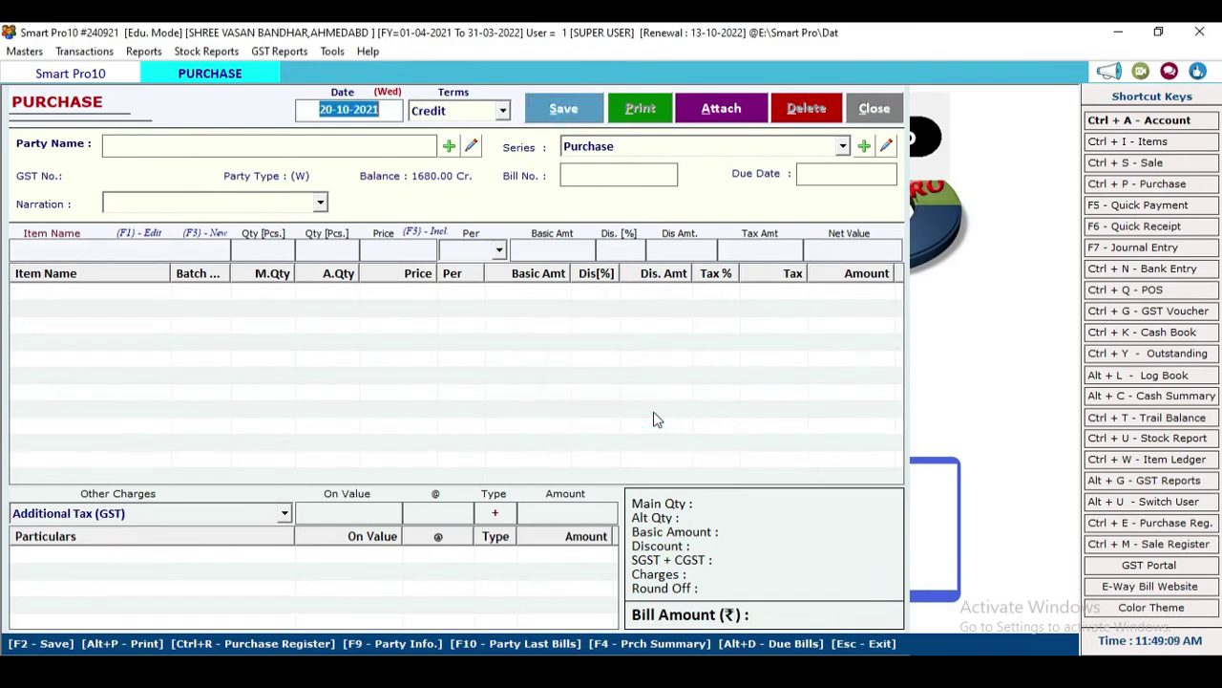
{"action": "left_click", "coordinate": [885, 110]}
Check the saved ASHISH PVT LTD bill and its item line in the list of purchase bills, and close the list
{"action": "left_click", "coordinate": [1119, 184]}
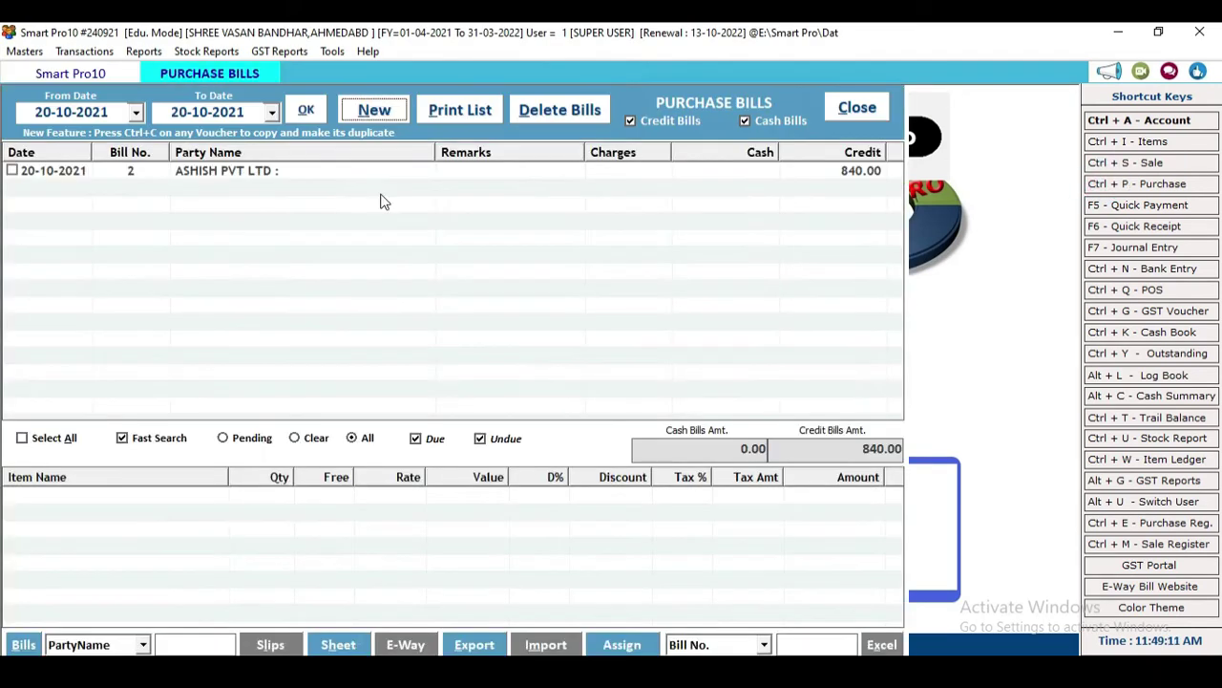
{"action": "left_click", "coordinate": [251, 179]}
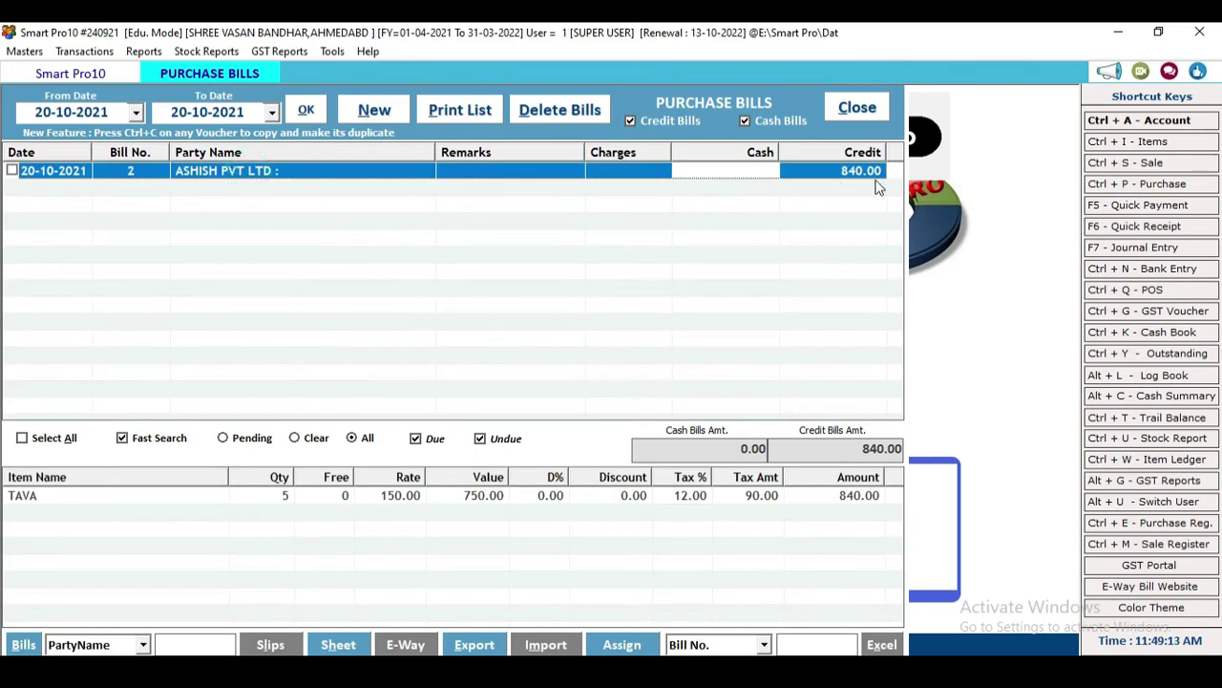
{"action": "left_click", "coordinate": [859, 110]}
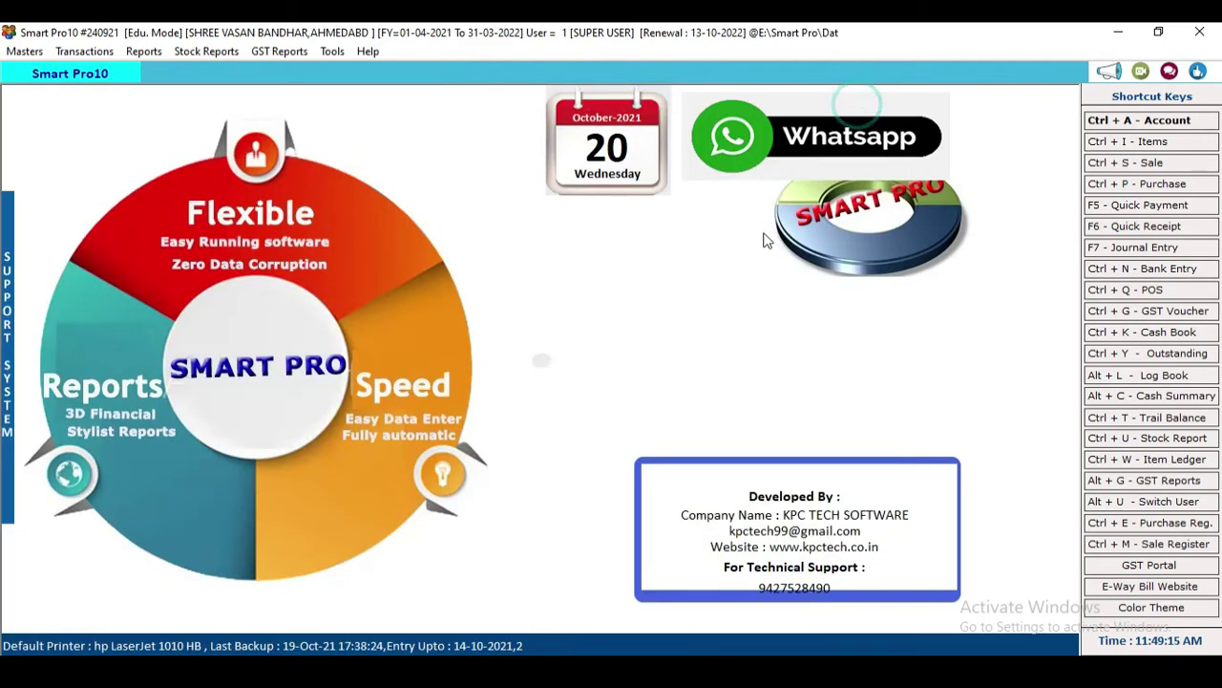
Start a new sale bill with Cash terms and the Cash party, keeping the GST SERIES and the proposed bill number
{"action": "left_click", "coordinate": [1136, 162]}
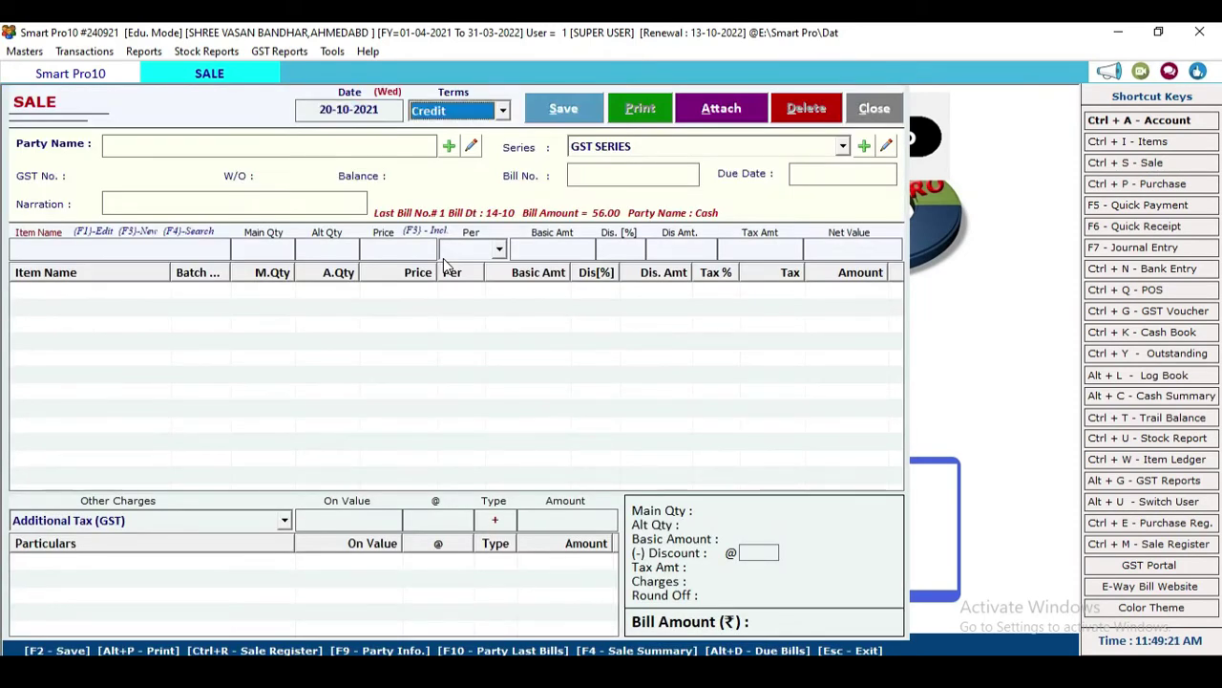
{"action": "key", "text": "Up"}
{"action": "key", "text": "Return"}
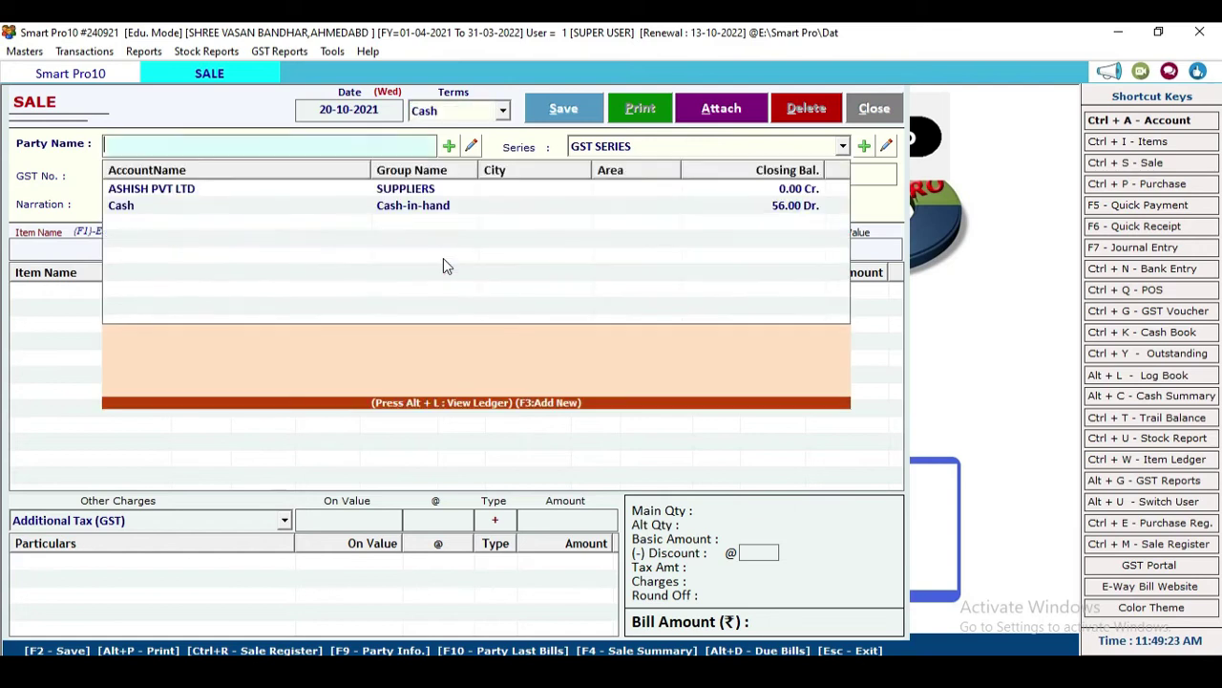
{"action": "key", "text": "Down"}
{"action": "key", "text": "Down"}
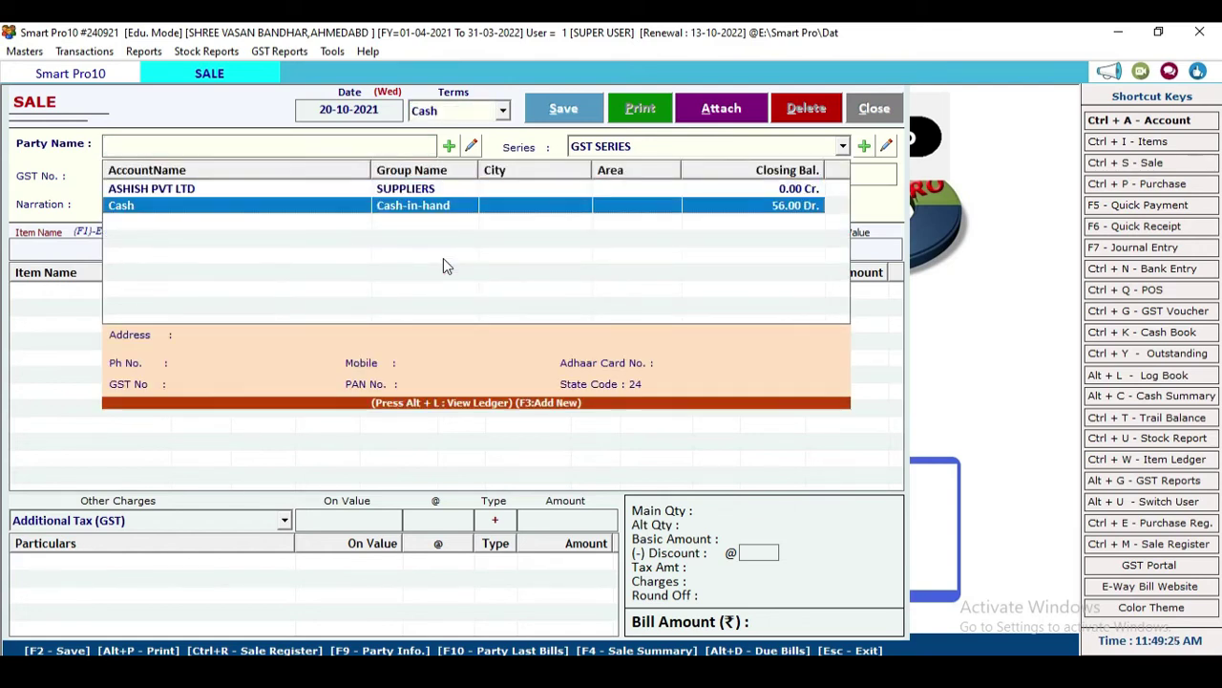
{"action": "key", "text": "Return"}
{"action": "key", "text": "Return"}
{"action": "key", "text": "Return"}
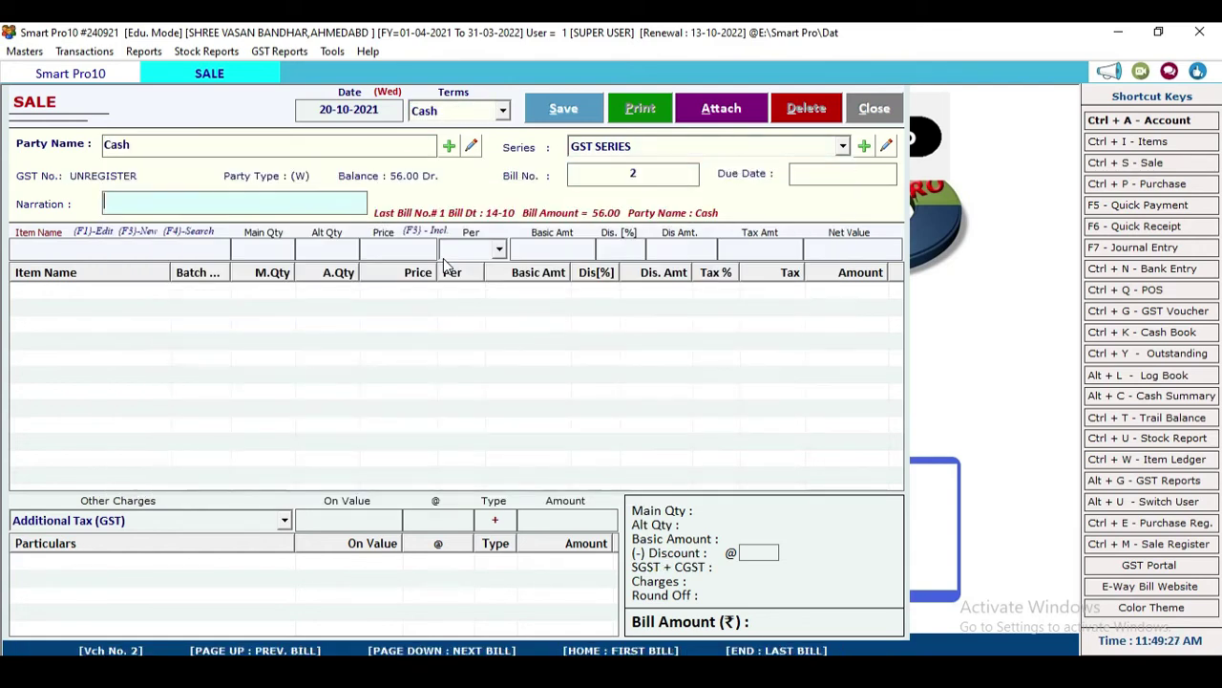
Leave the narration blank, enter the customer's name in the customer details, and leave the remaining customer fields blank
{"action": "key", "text": "Return"}
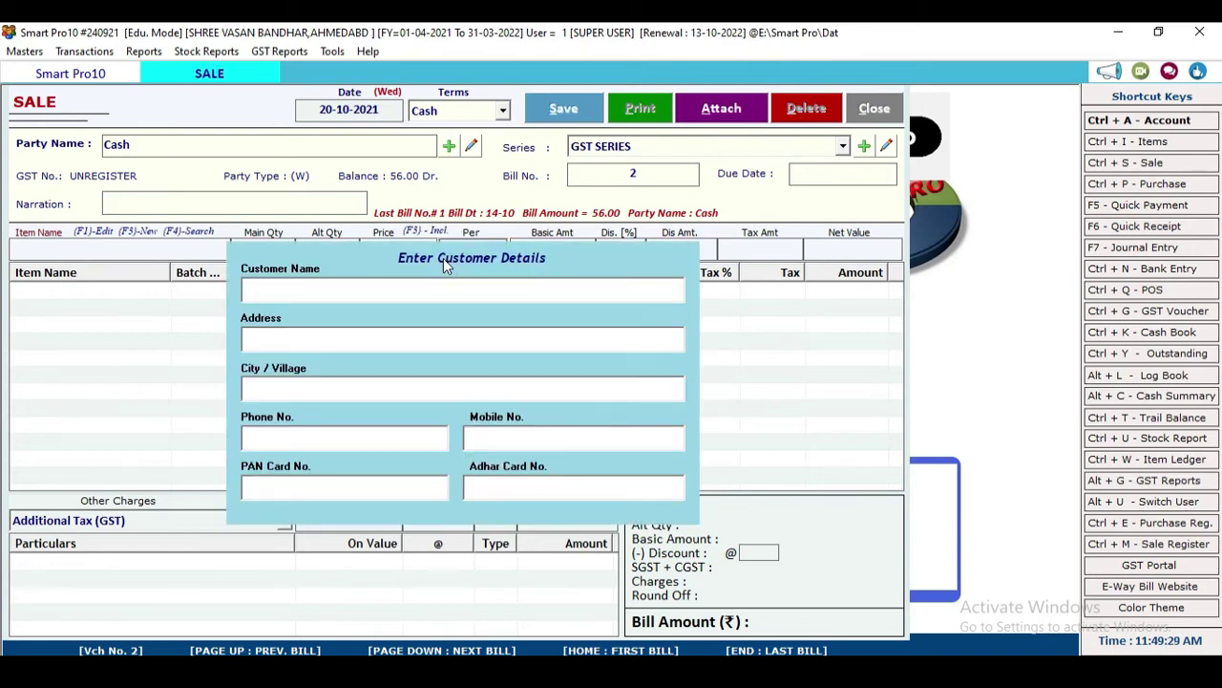
{"action": "type", "text": "RaMESHBHAI"}
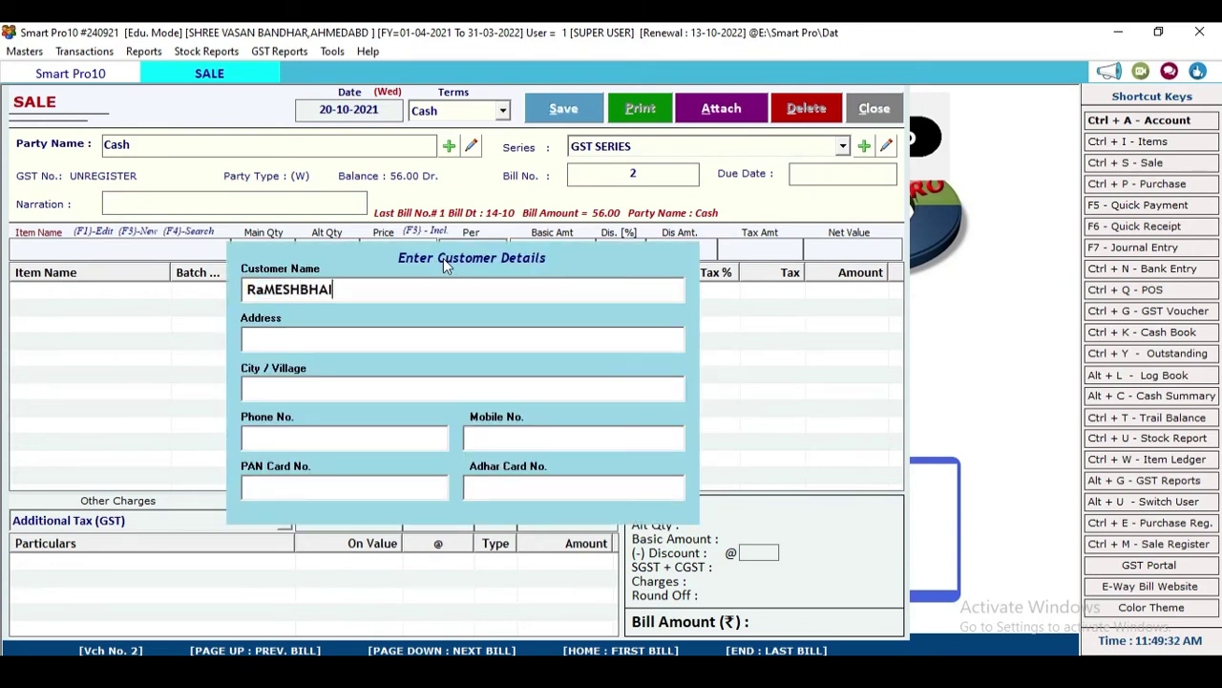
{"action": "key", "text": "Return"}
{"action": "key", "text": "Return"}
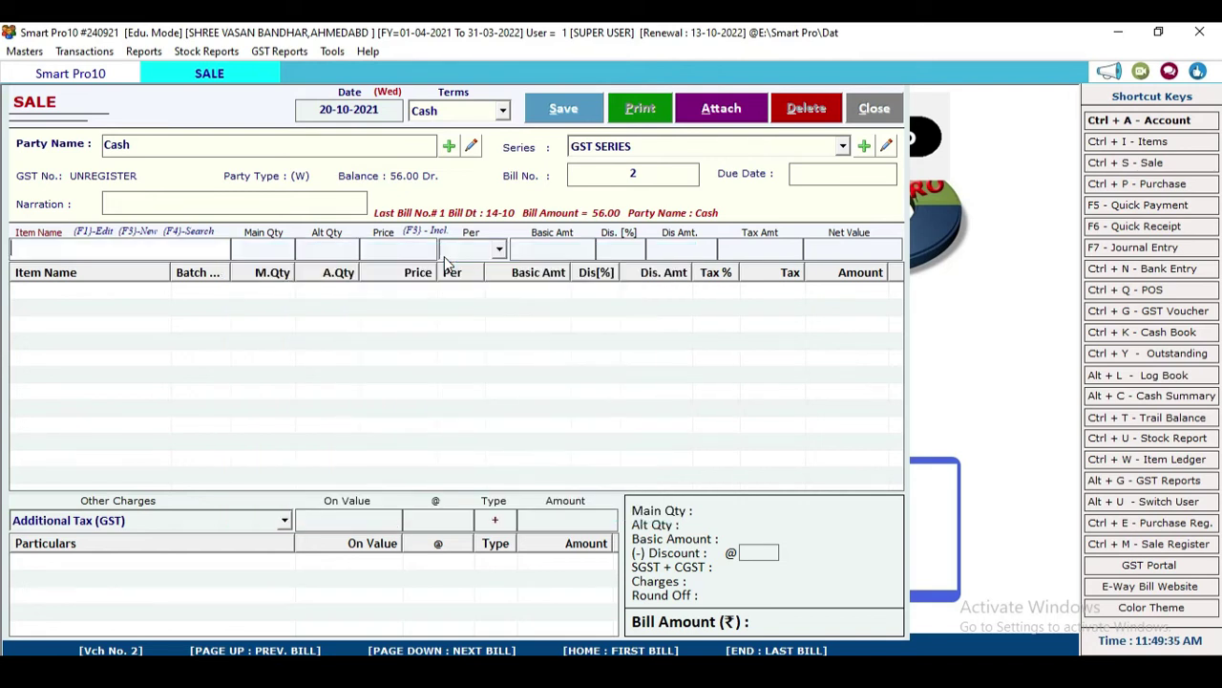
Add the TAVA OLD item to the sale bill with quantity -1 at price 50 and no discount
{"action": "type", "text": "TA"}
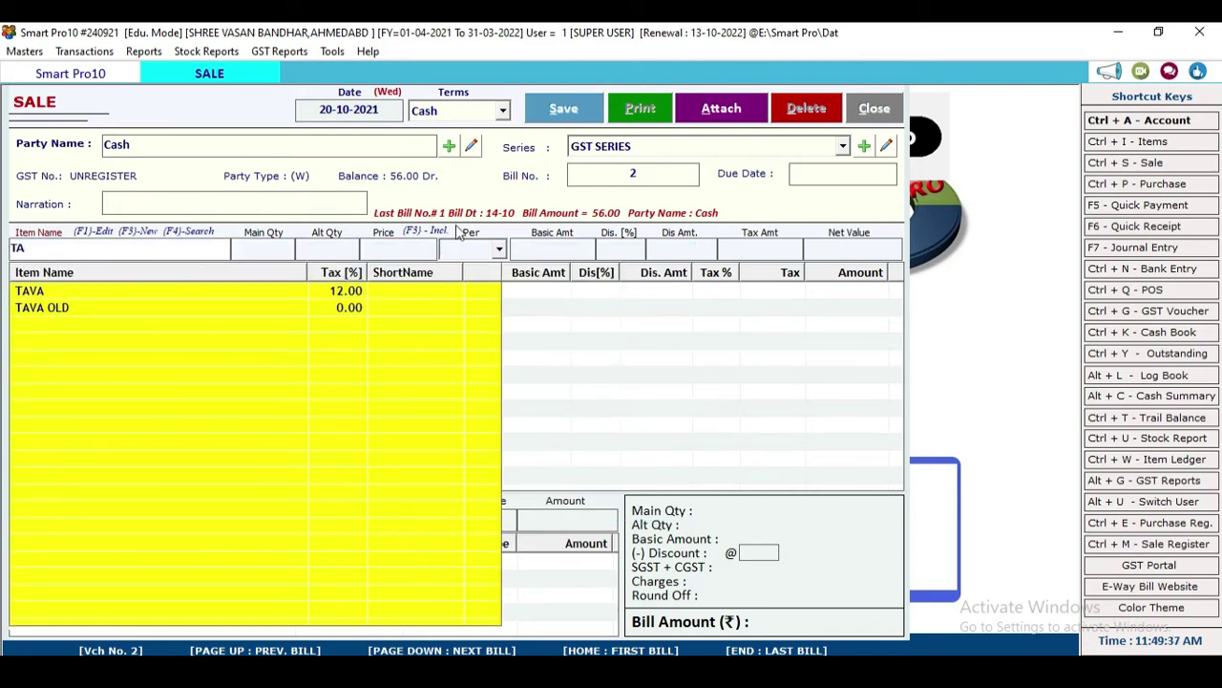
{"action": "key", "text": "Down"}
{"action": "key", "text": "Return"}
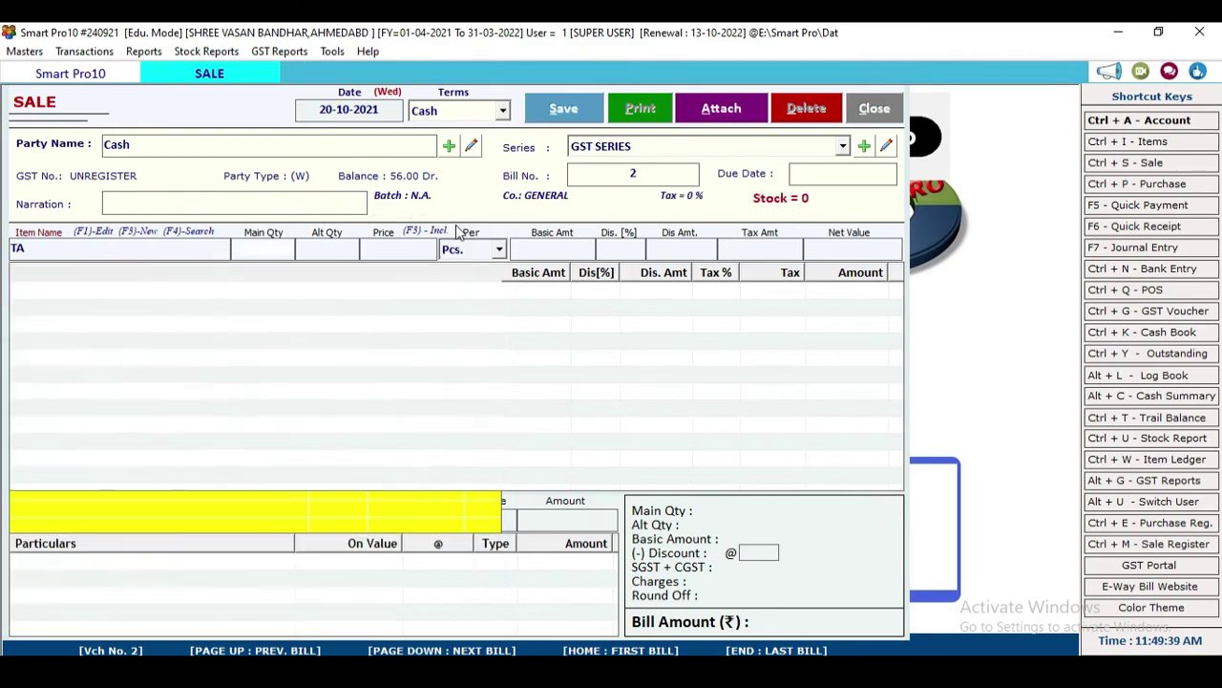
{"action": "type", "text": "-1"}
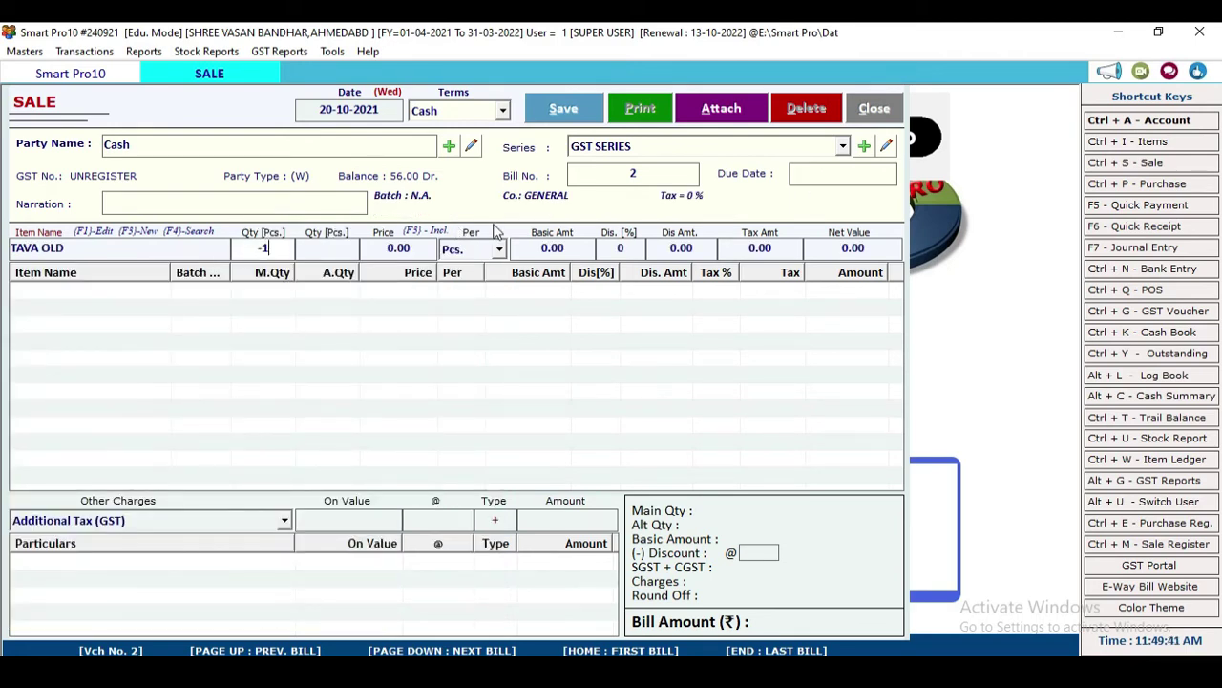
{"action": "key", "text": "Return"}
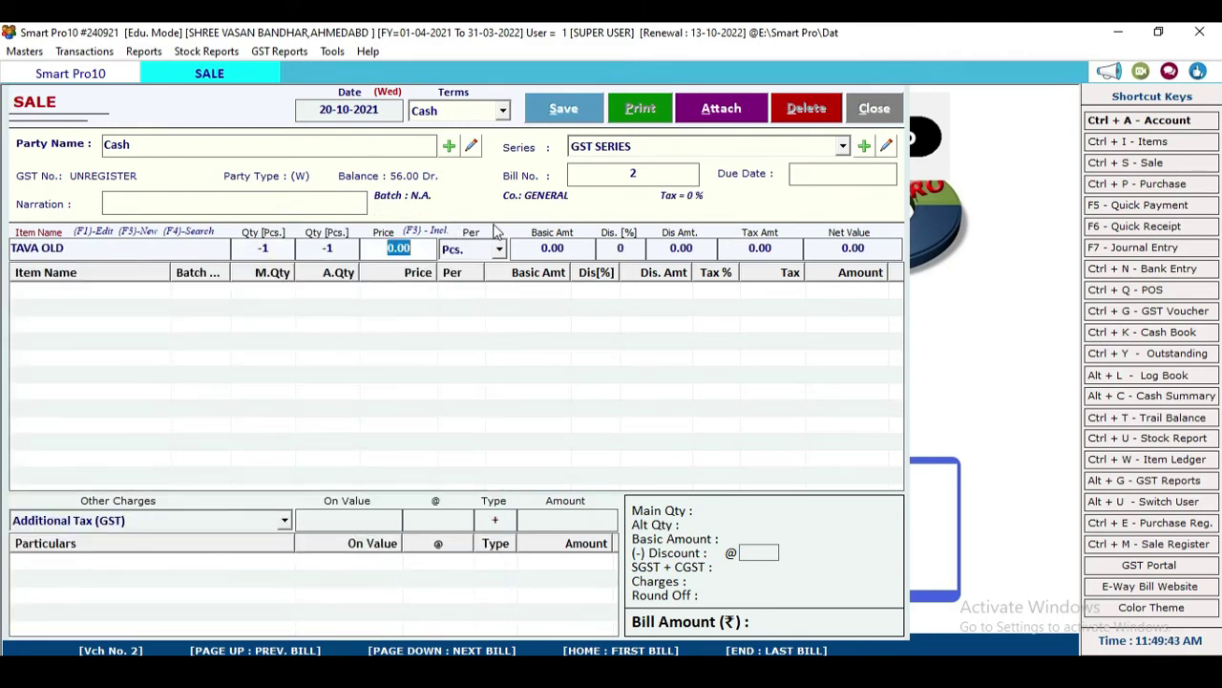
{"action": "type", "text": "50"}
{"action": "key", "text": "Return"}
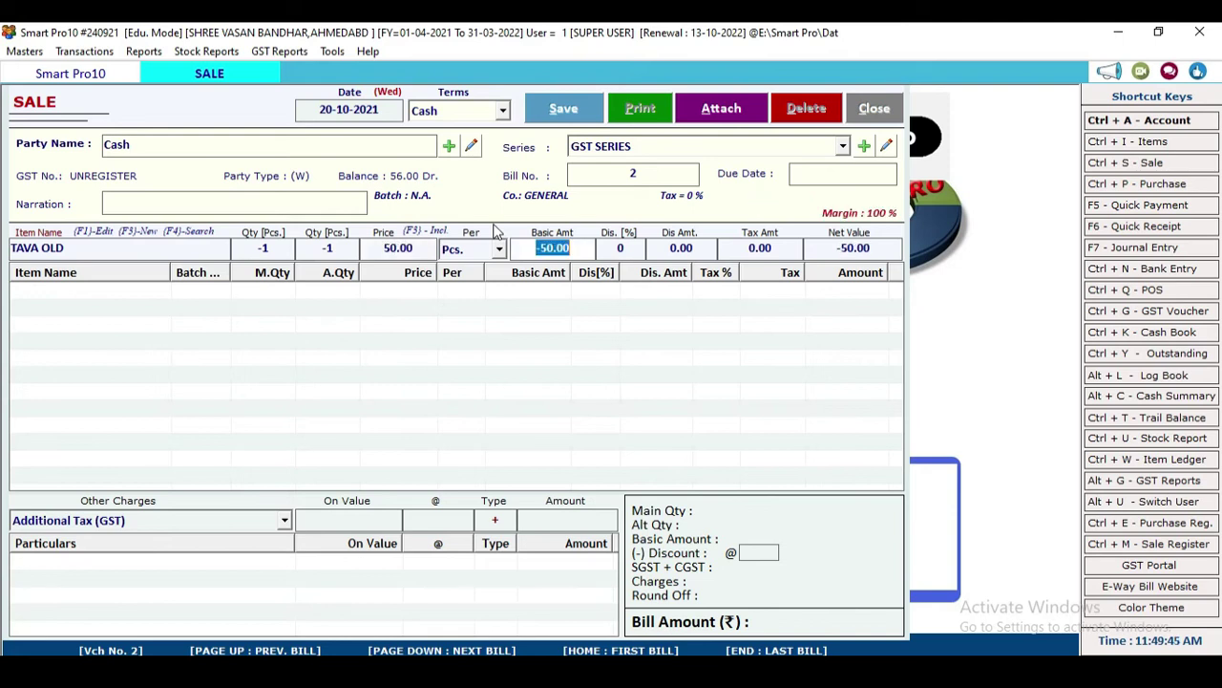
{"action": "key", "text": "Return"}
{"action": "key", "text": "Return"}
{"action": "key", "text": "Return"}
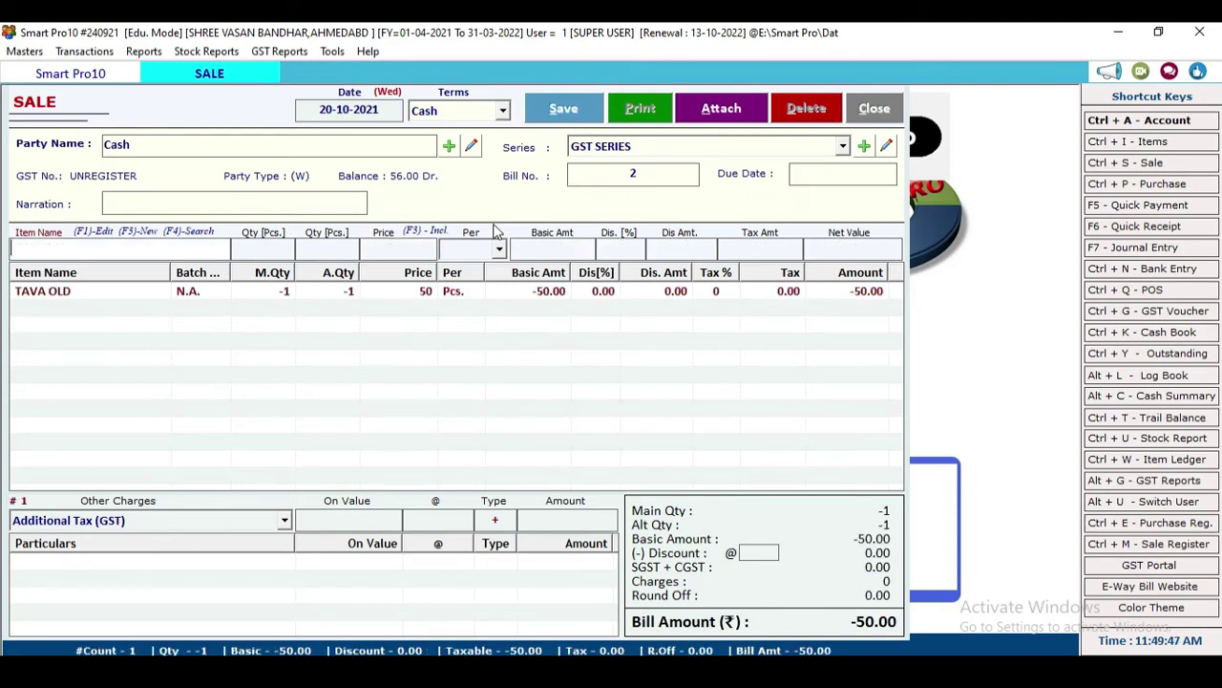
Add one MEDIUM, SILVER TAVA to the sale bill at price 200 with no discount, and save the bill
{"action": "type", "text": "TA"}
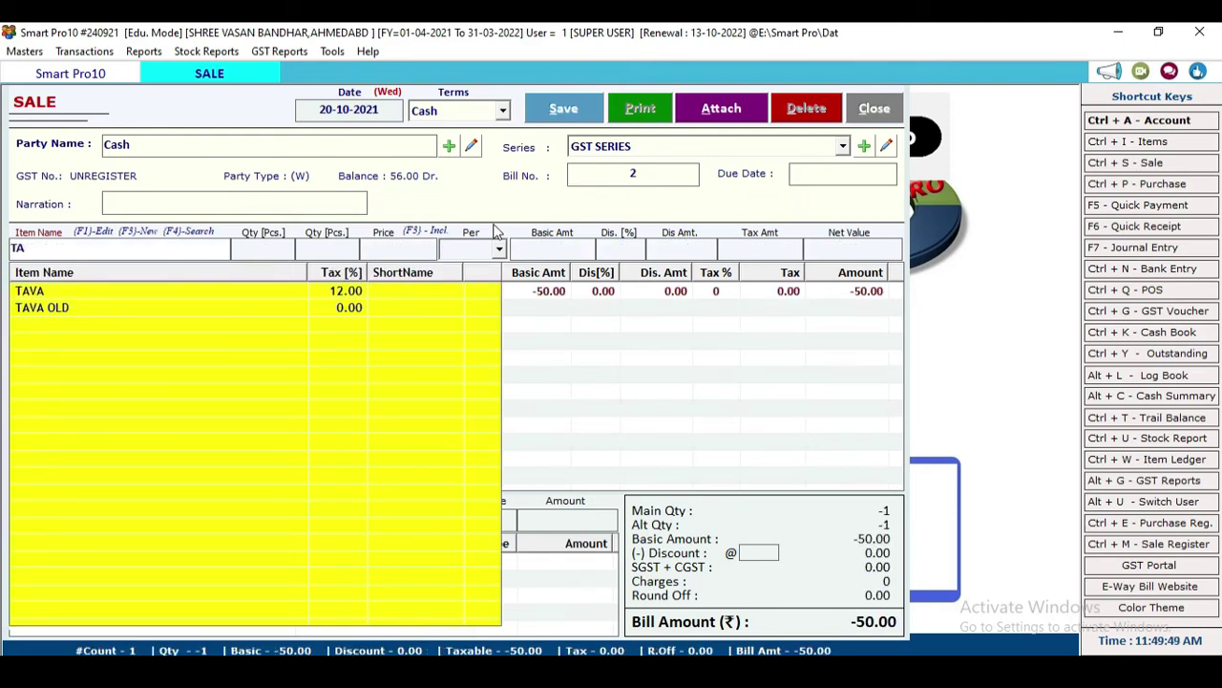
{"action": "key", "text": "Down"}
{"action": "key", "text": "Return"}
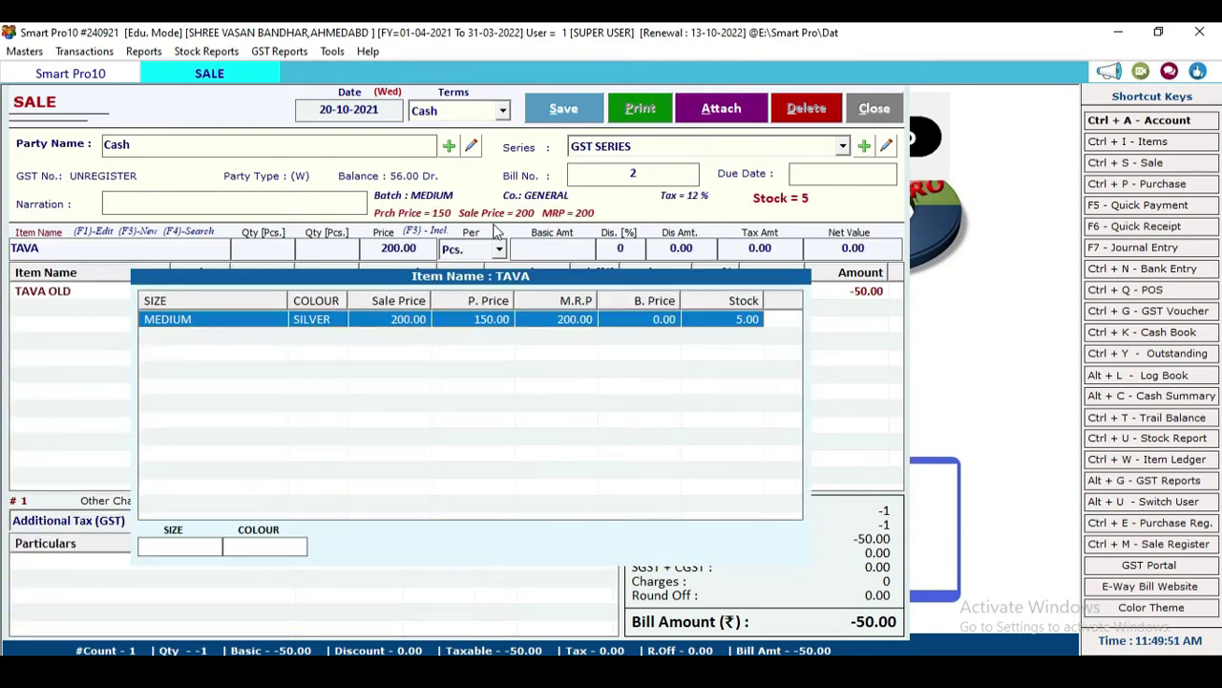
{"action": "key", "text": "Return"}
{"action": "type", "text": "1"}
{"action": "key", "text": "Return"}
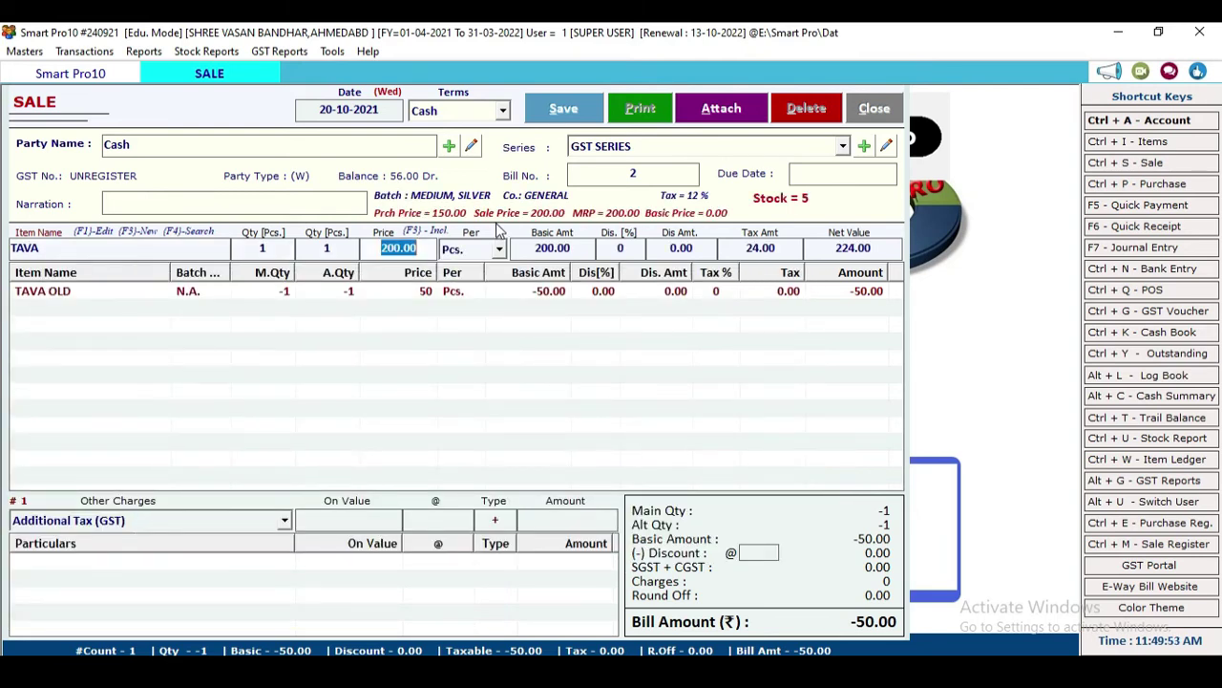
{"action": "key", "text": "Return"}
{"action": "key", "text": "Return"}
{"action": "key", "text": "Return"}
{"action": "key", "text": "Return"}
{"action": "key", "text": "Return"}
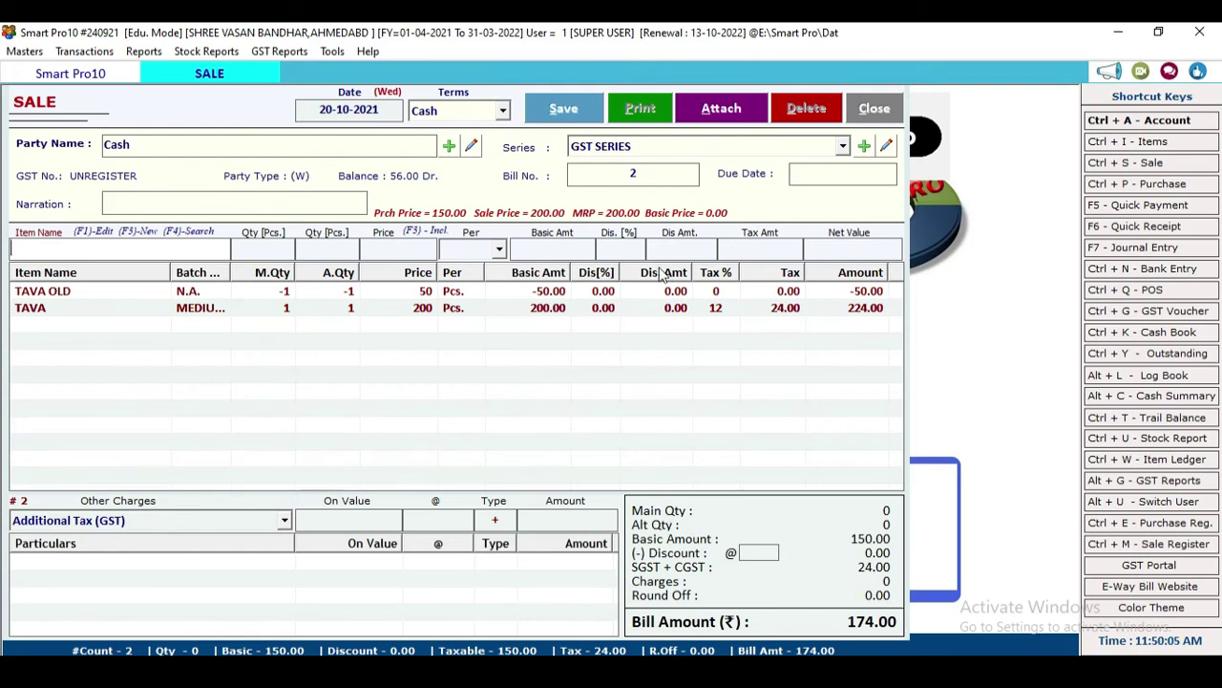
{"action": "left_click", "coordinate": [573, 114]}
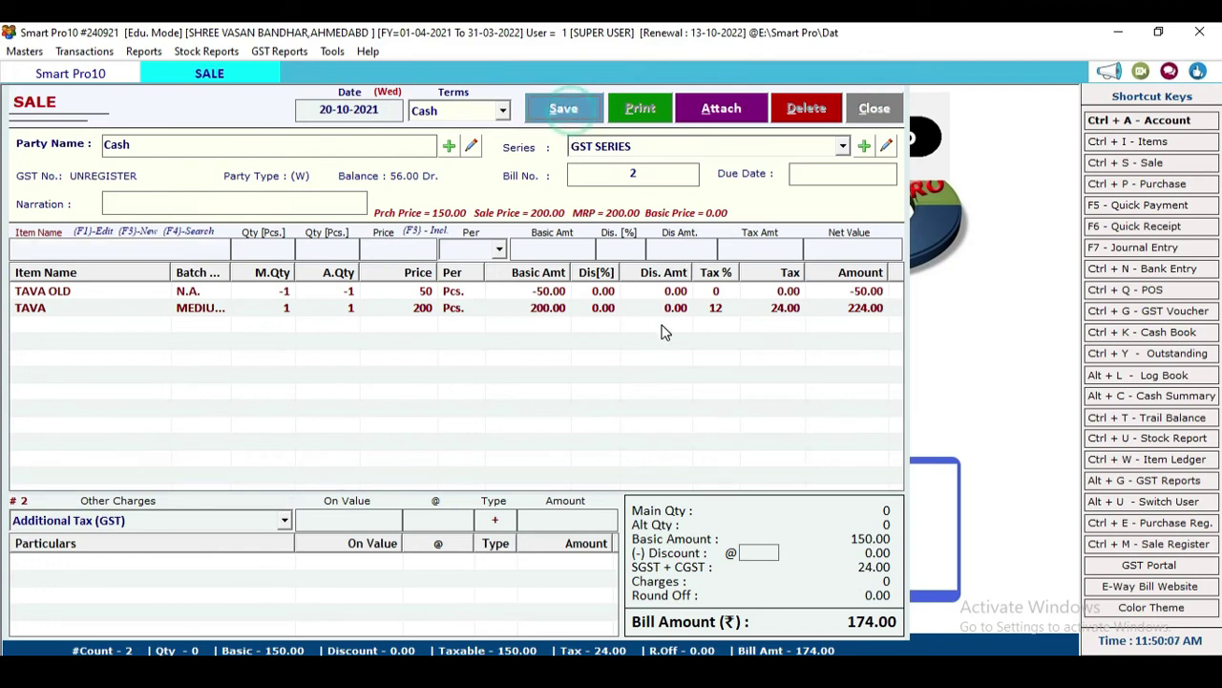
{"action": "left_click", "coordinate": [874, 108]}
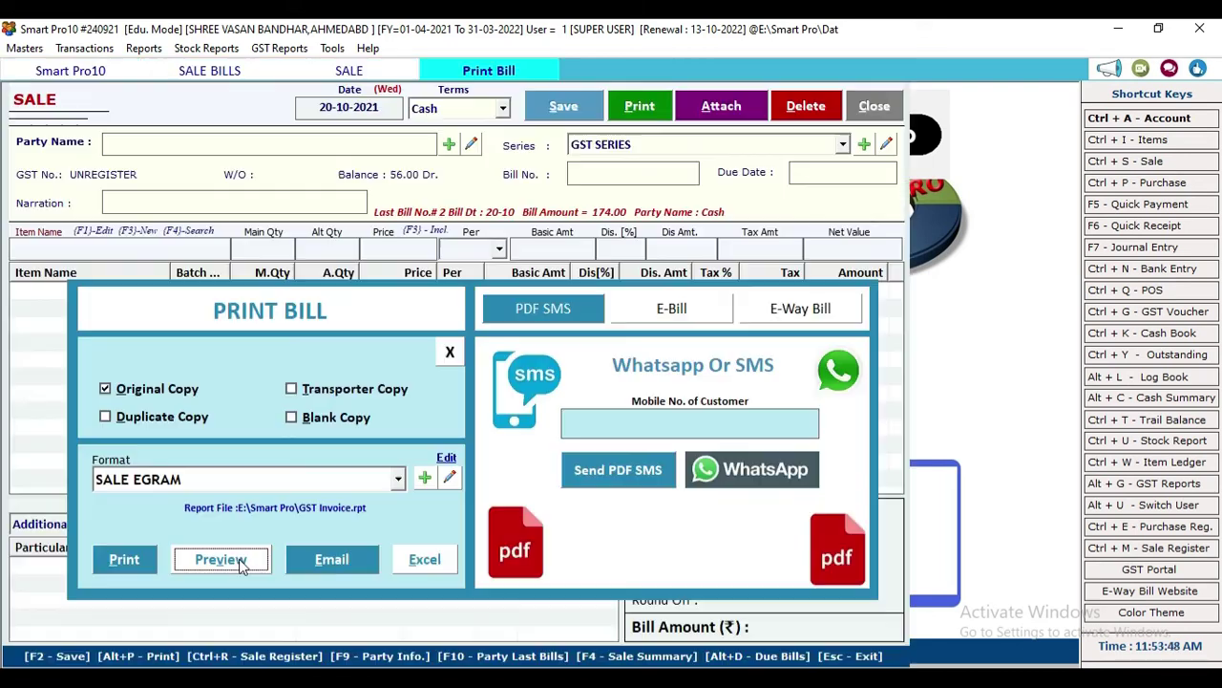
Preview the original copy of the saved sale bill in the SALE EGRAM format and examine the whole invoice at 75% zoom
{"action": "left_click", "coordinate": [239, 562]}
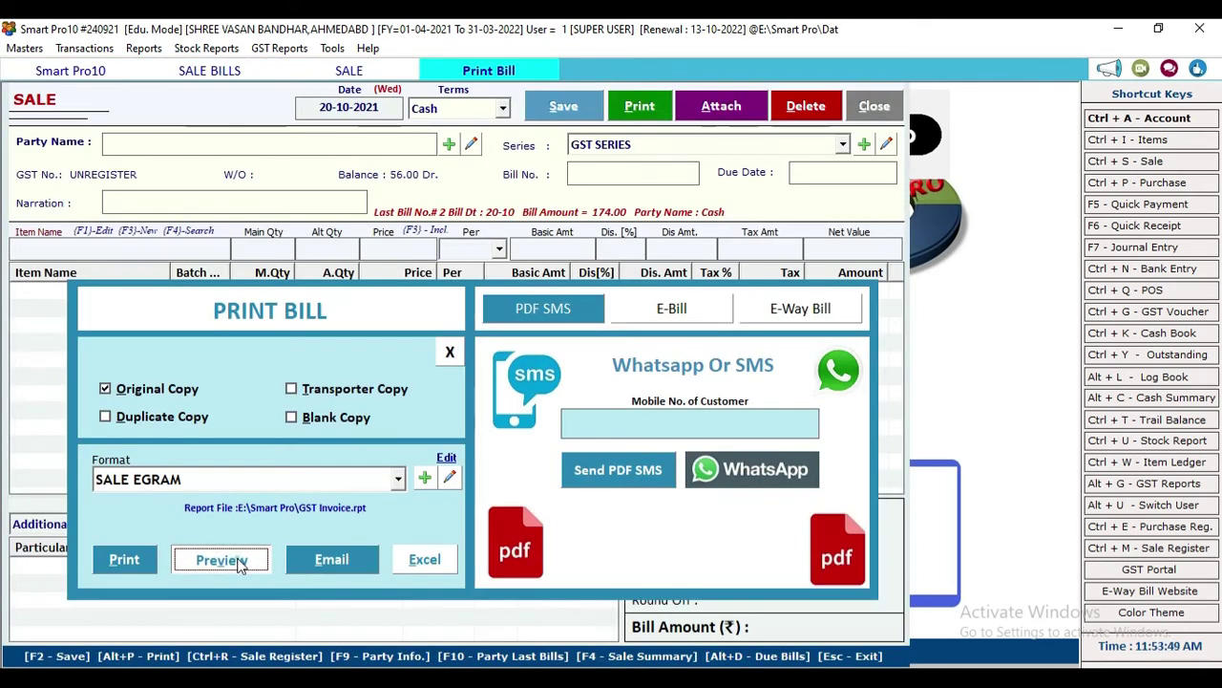
{"action": "scroll", "coordinate": [706, 444], "scroll_direction": "down", "scroll_amount": 6}
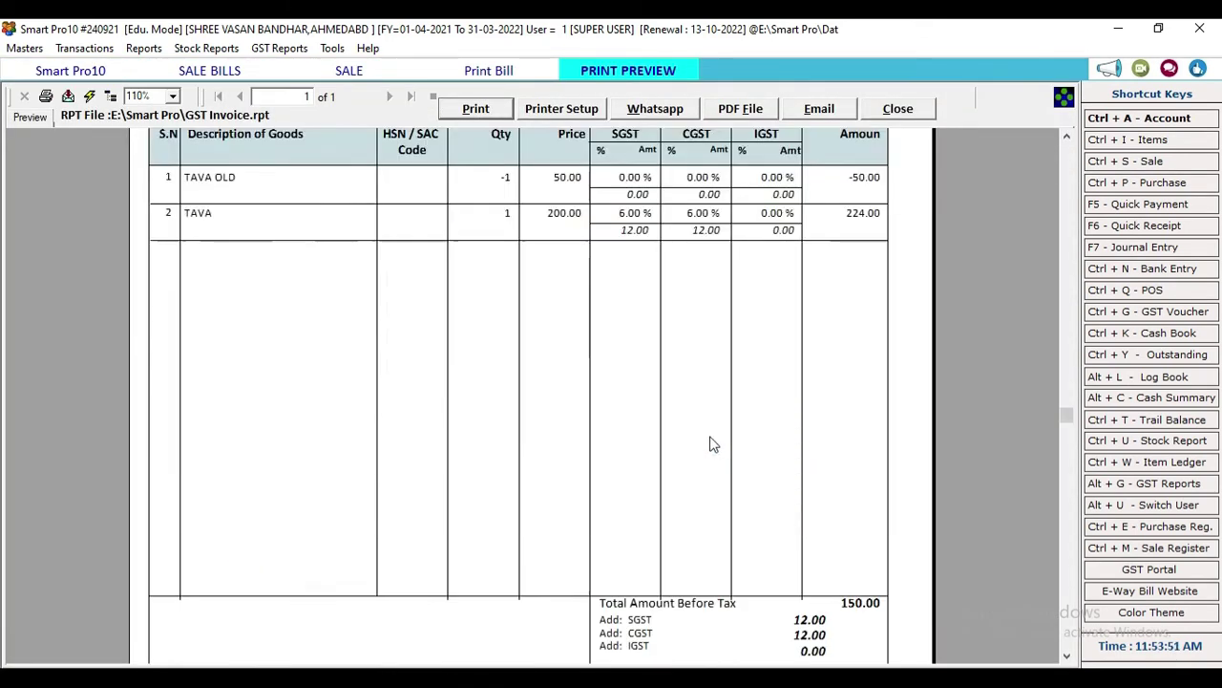
{"action": "scroll", "coordinate": [710, 439], "scroll_direction": "up", "scroll_amount": 1}
{"action": "scroll", "coordinate": [710, 444], "scroll_direction": "up", "scroll_amount": 3}
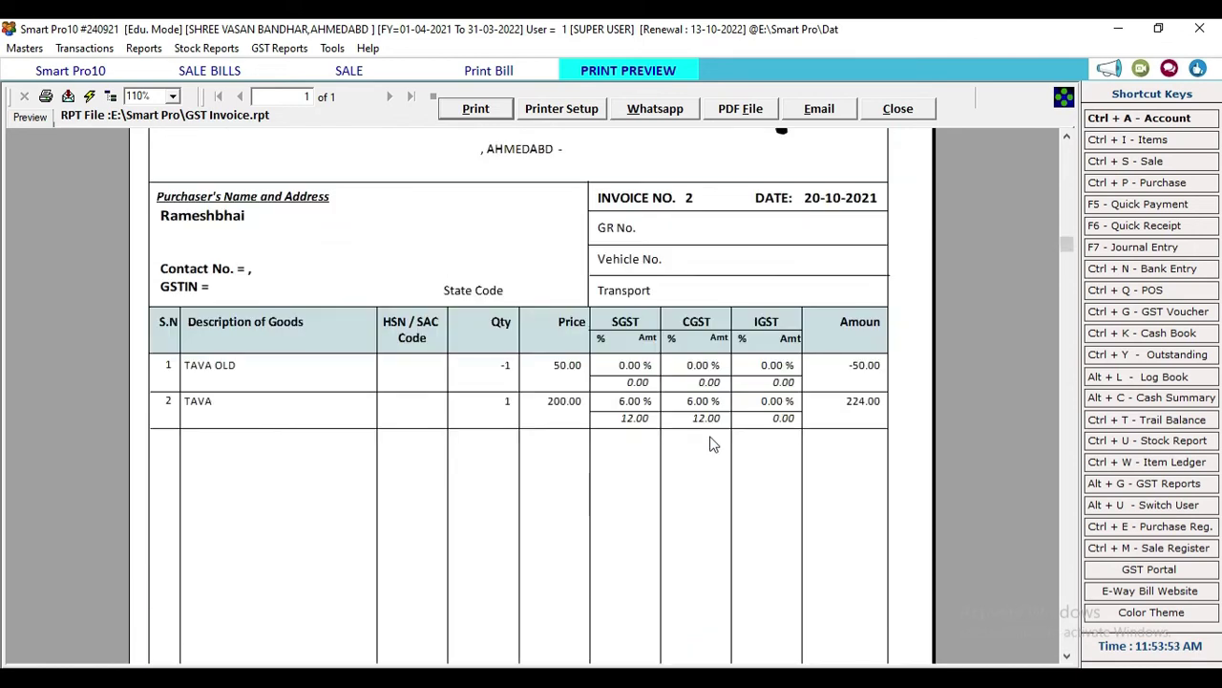
{"action": "scroll", "coordinate": [709, 444], "scroll_direction": "up", "scroll_amount": 1}
{"action": "left_click", "coordinate": [173, 96]}
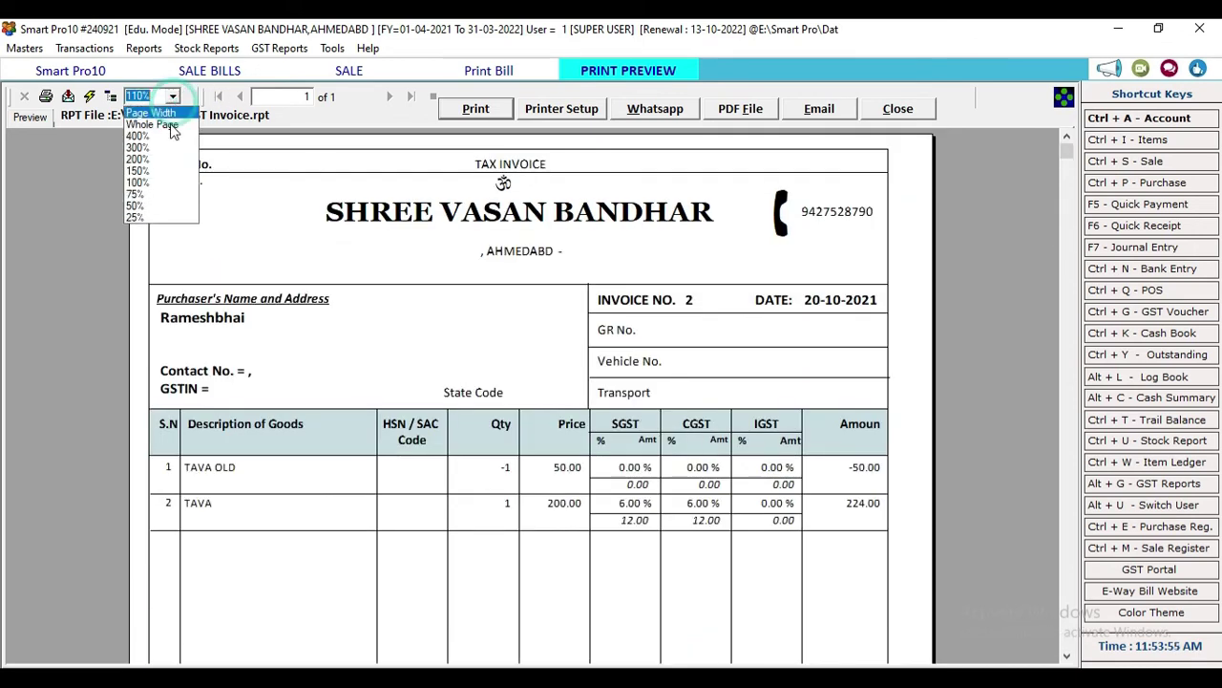
{"action": "left_click", "coordinate": [159, 196]}
{"action": "scroll", "coordinate": [609, 322], "scroll_direction": "down", "scroll_amount": 2}
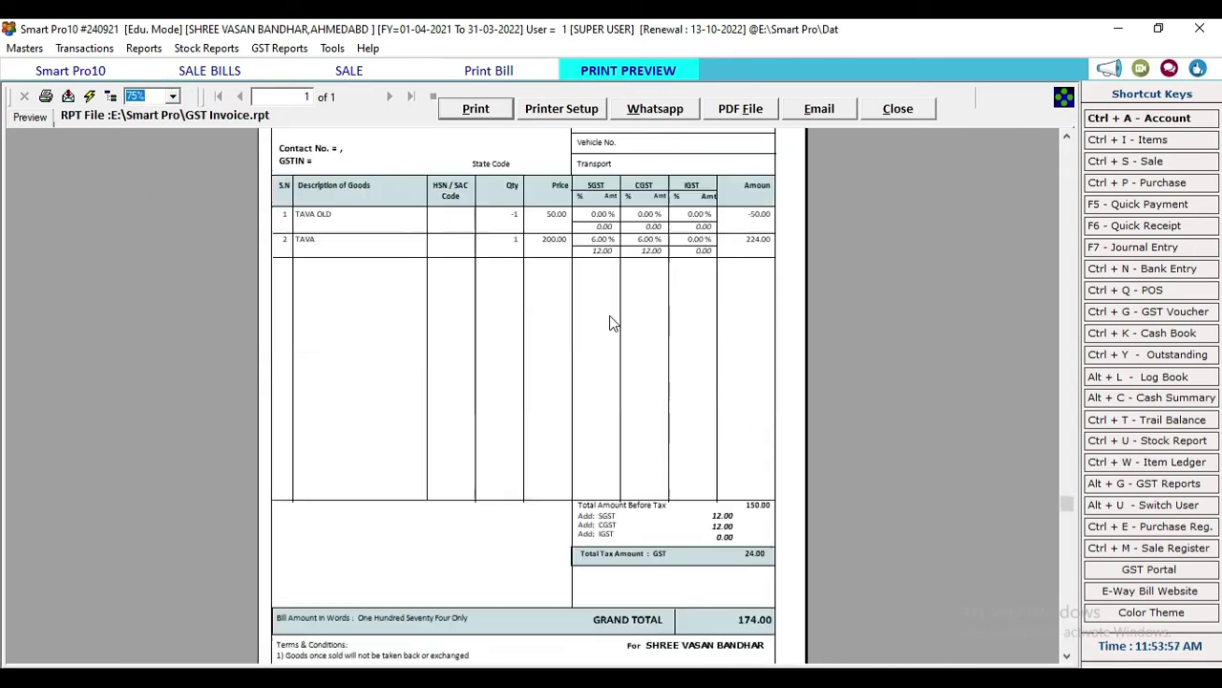
{"action": "scroll", "coordinate": [611, 323], "scroll_direction": "up", "scroll_amount": 2}
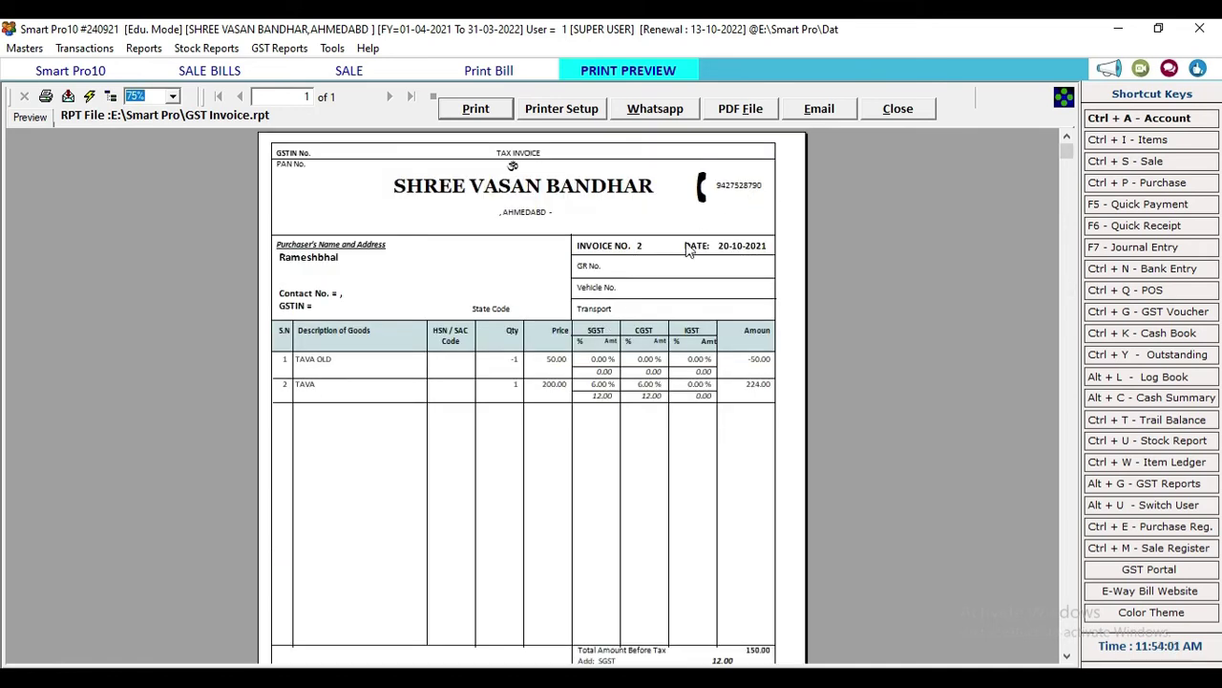
Close the invoice preview and print options, and leave the sale entry form and the sale bills list
{"action": "left_click", "coordinate": [898, 109]}
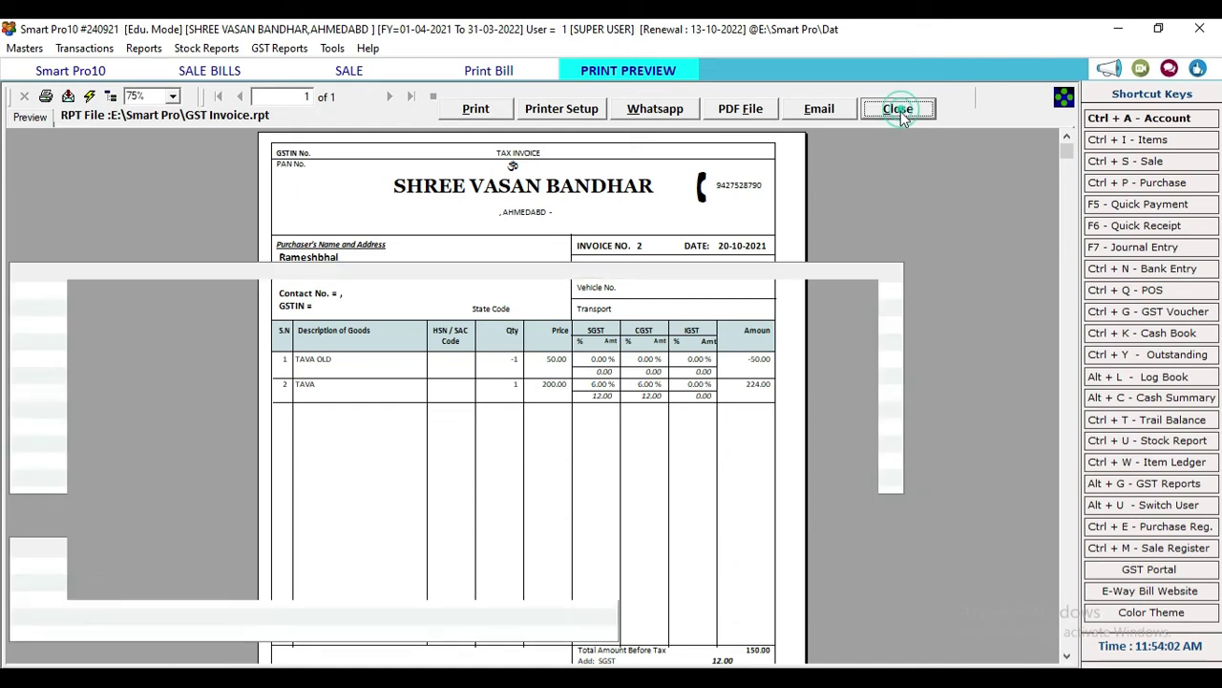
{"action": "left_click", "coordinate": [448, 354]}
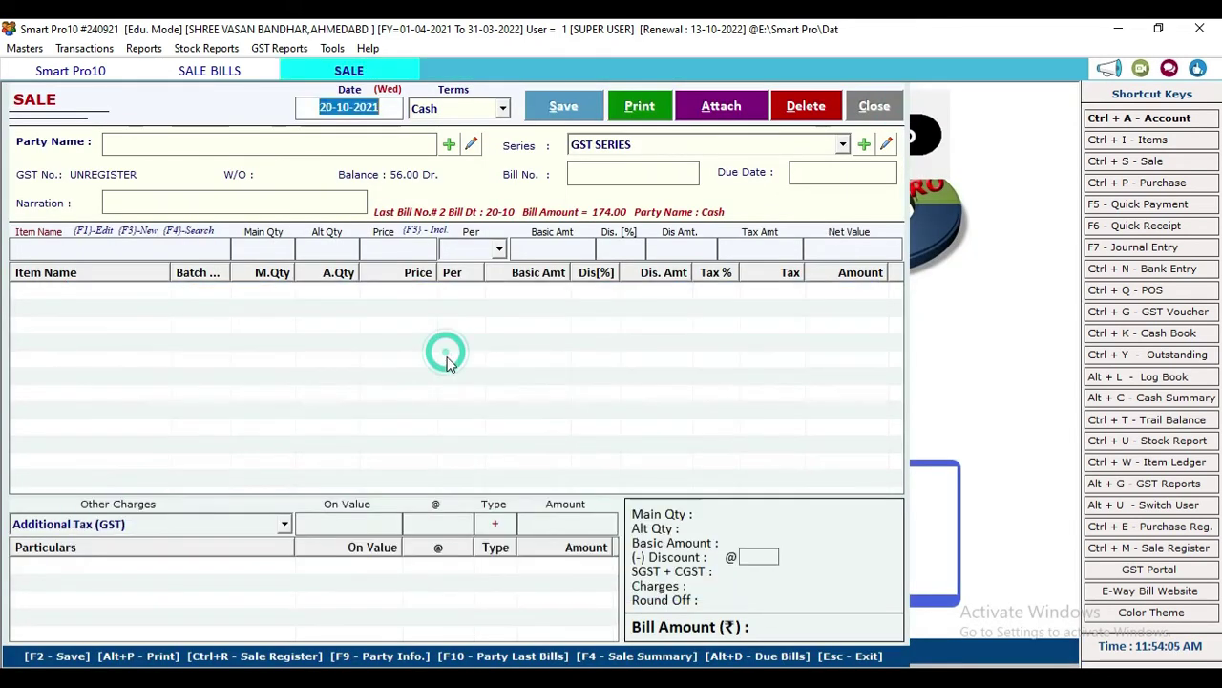
{"action": "left_click", "coordinate": [868, 110]}
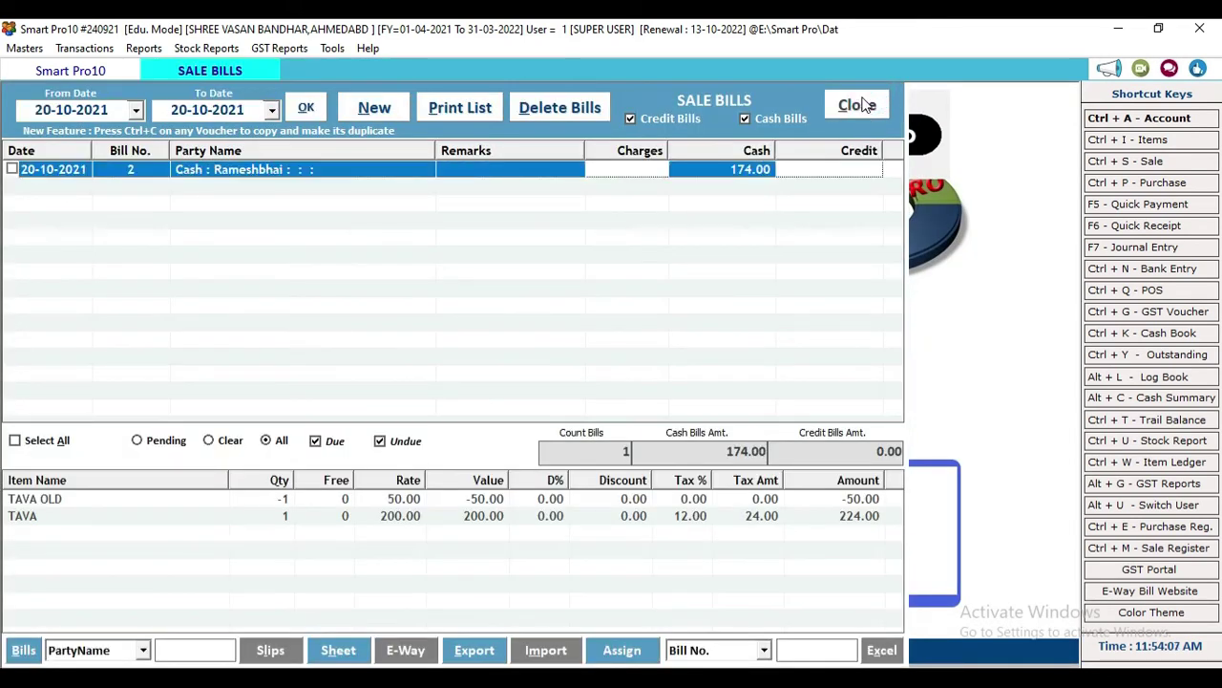
{"action": "left_click", "coordinate": [862, 105]}
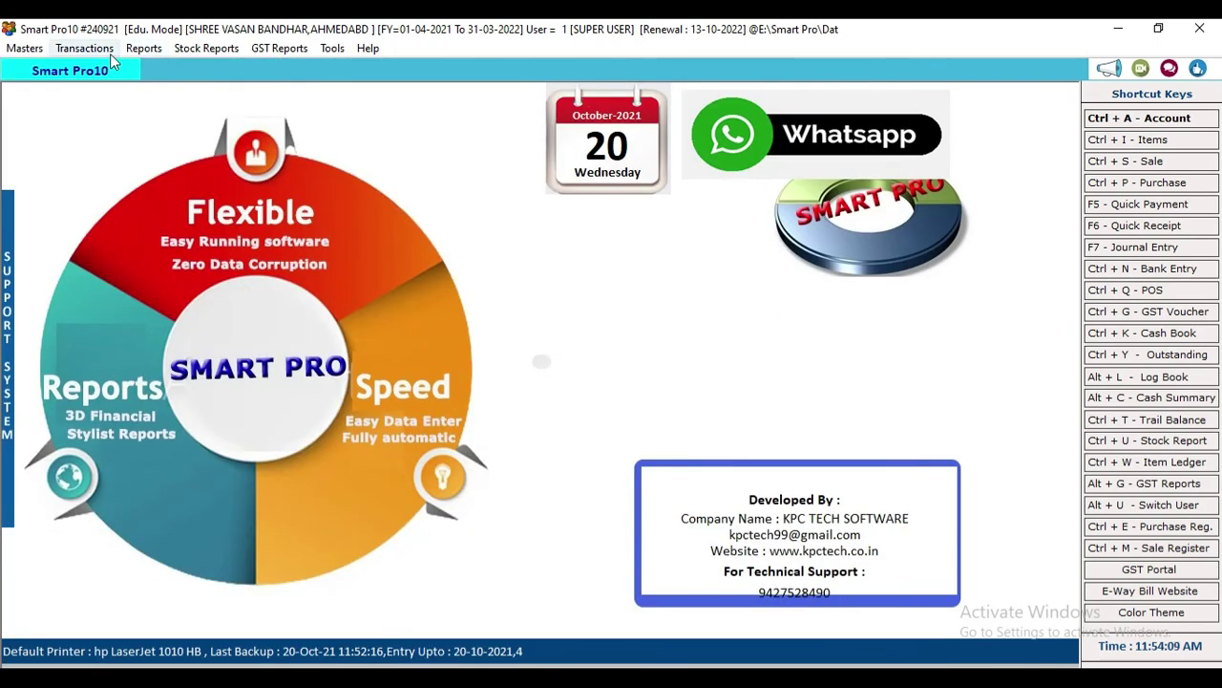
Review the Day Book entries for 20-10-2021 and close the report
{"action": "left_click", "coordinate": [131, 49]}
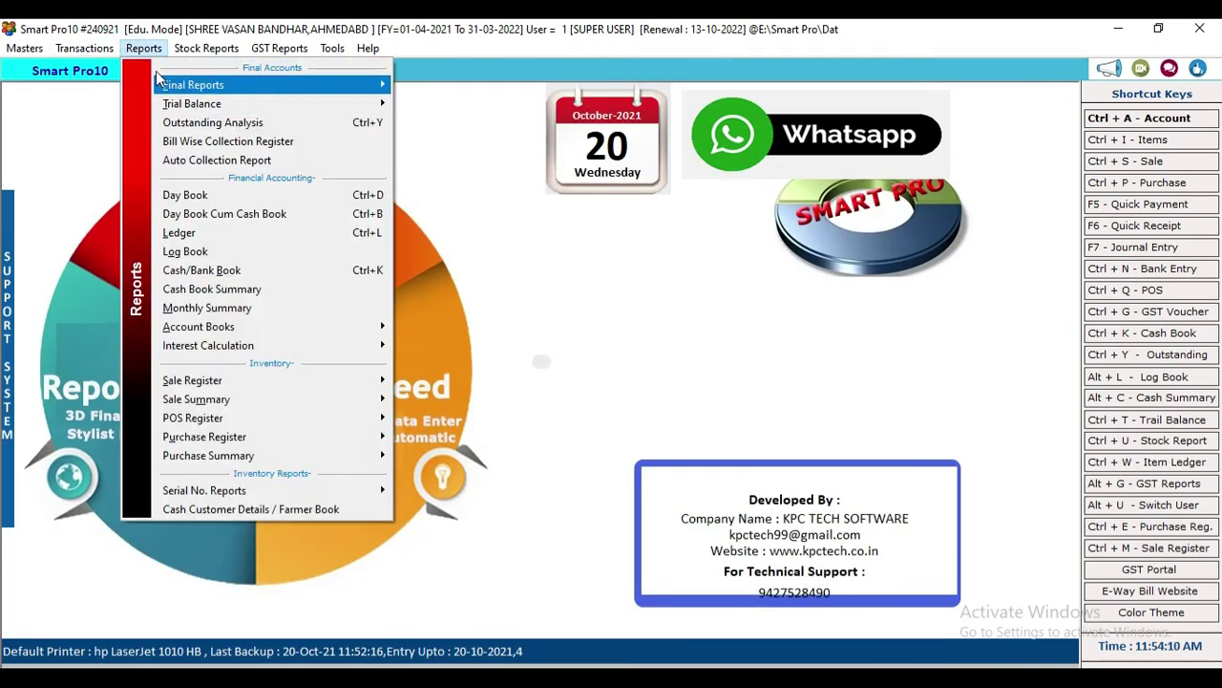
{"action": "left_click", "coordinate": [185, 194]}
{"action": "left_click", "coordinate": [659, 115]}
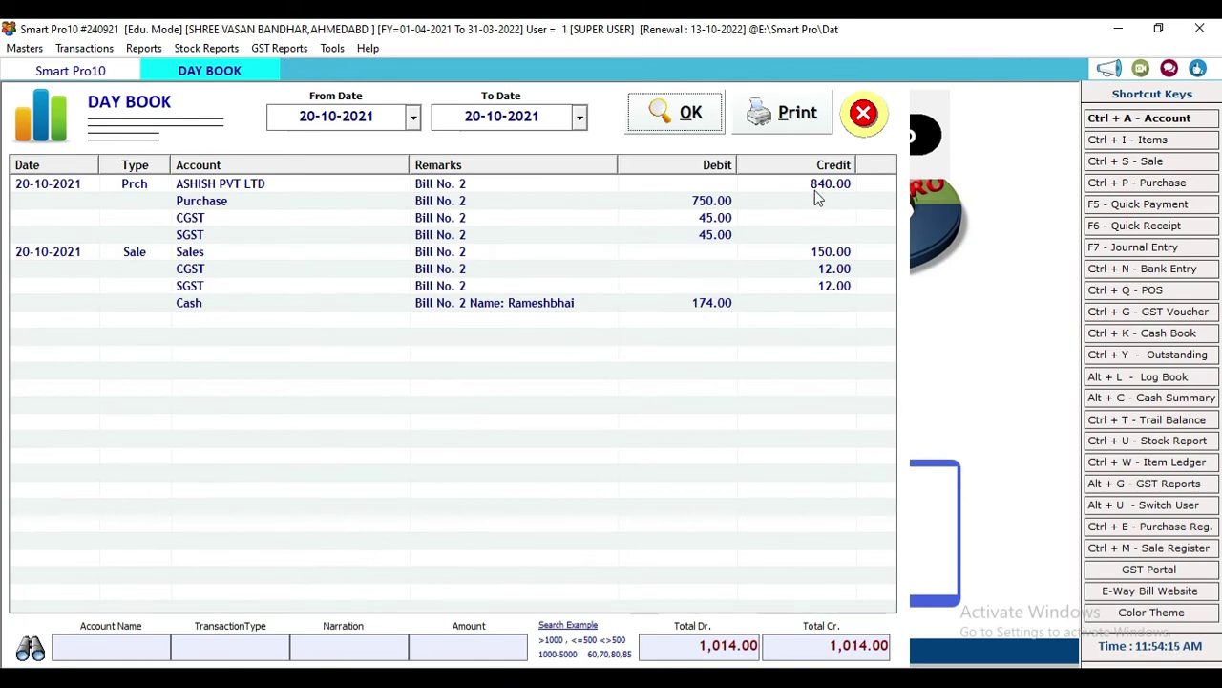
{"action": "left_click", "coordinate": [863, 115]}
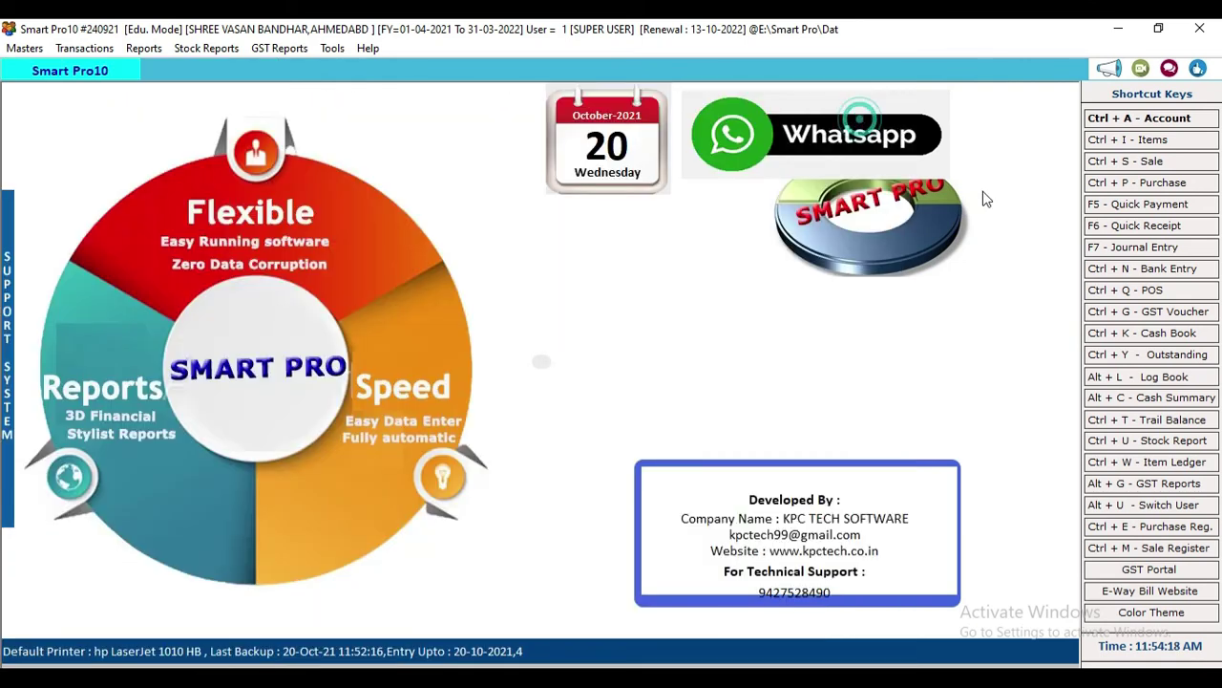
Check the list of purchase bills for 20-10-2021 and close it
{"action": "left_click", "coordinate": [1108, 183]}
{"action": "left_click", "coordinate": [303, 108]}
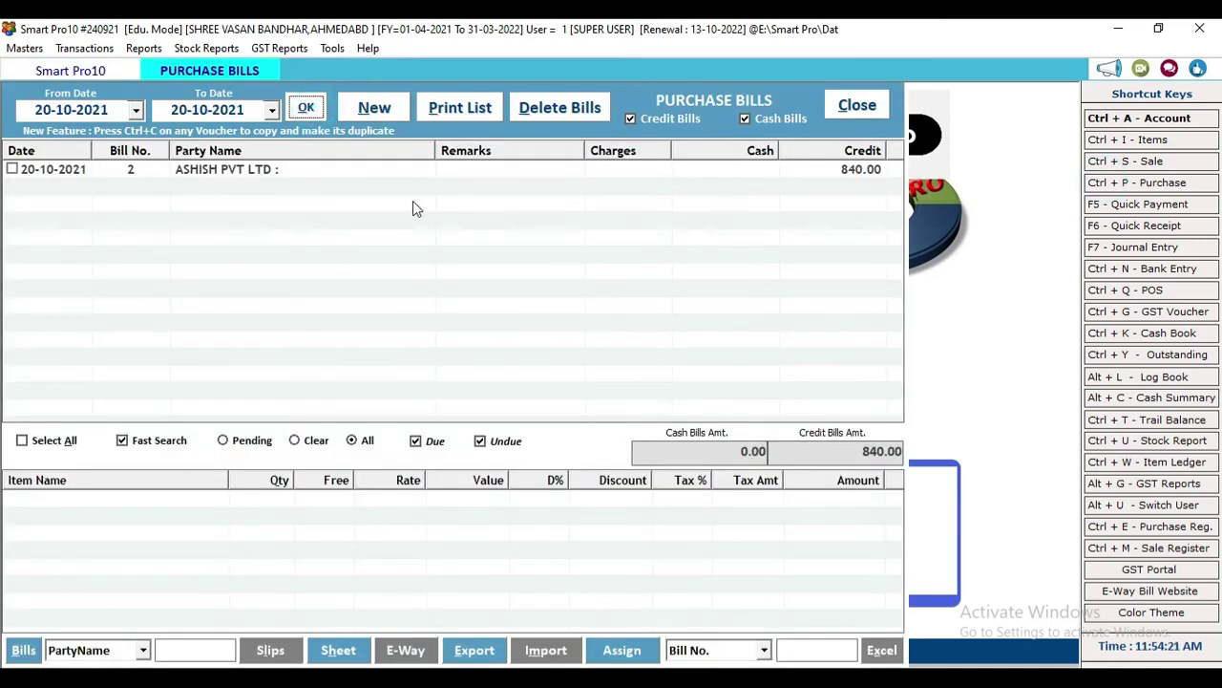
{"action": "left_click", "coordinate": [858, 104]}
List the sale bills from 01-10-2021 to 20-10-2021, review them, and close the list
{"action": "left_click", "coordinate": [1108, 160]}
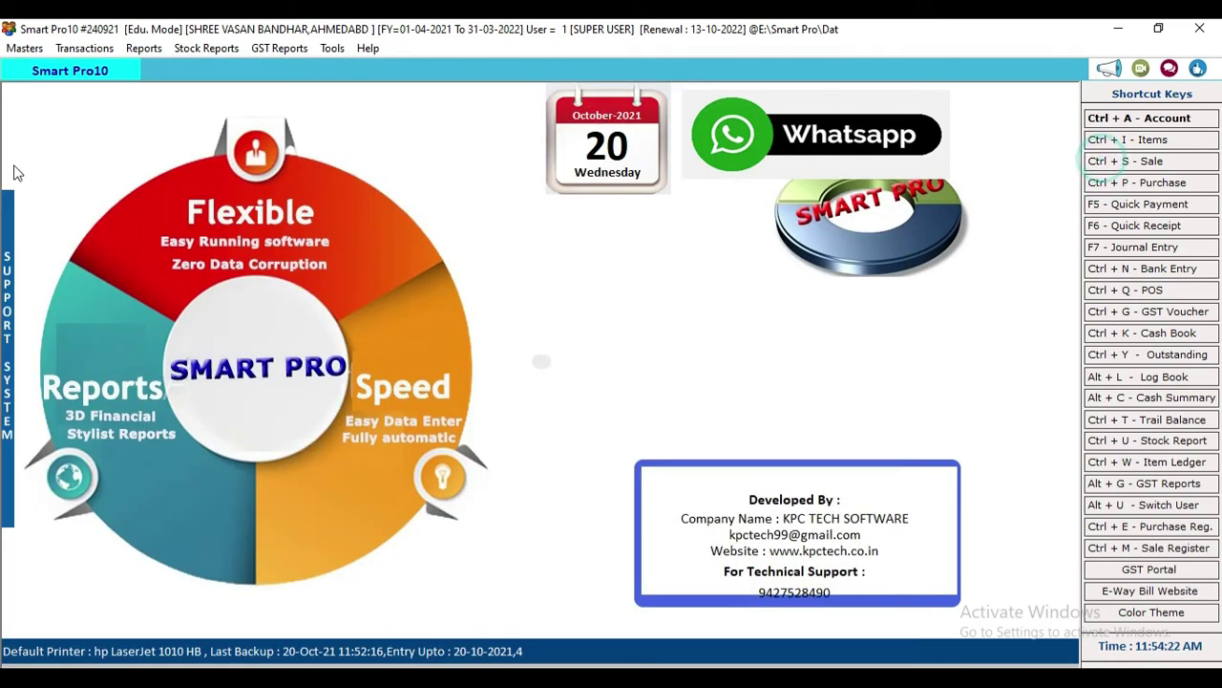
{"action": "left_click", "coordinate": [50, 110]}
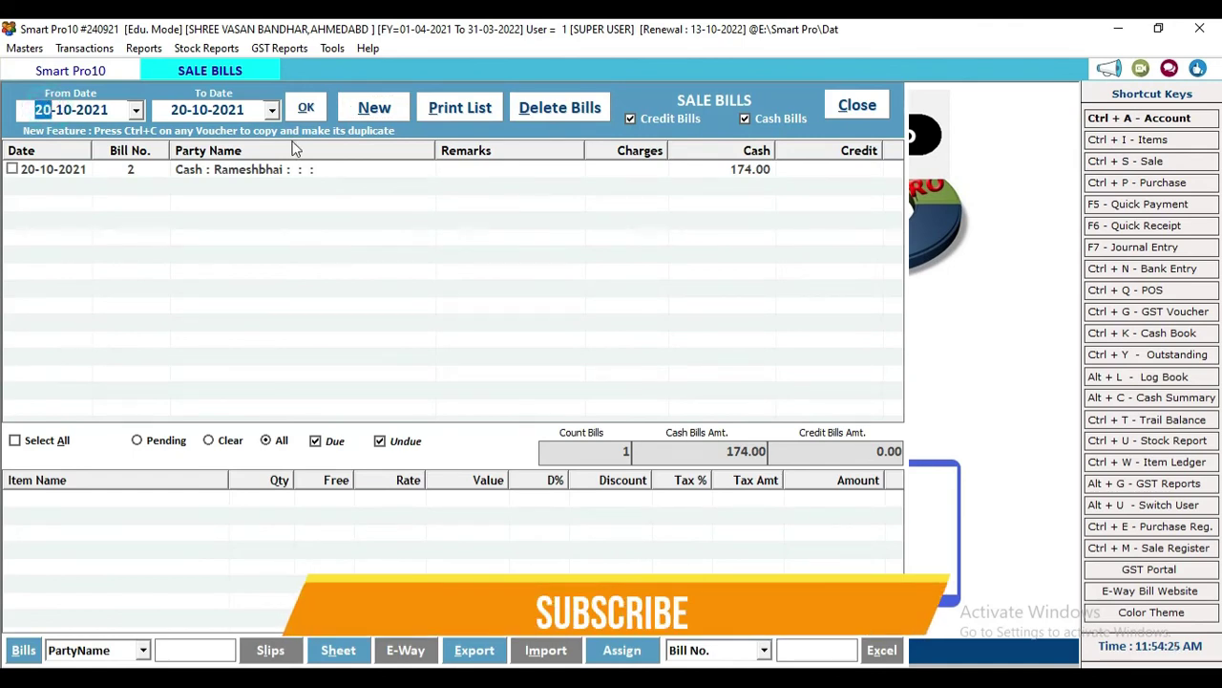
{"action": "key", "text": "BackSpace"}
{"action": "key", "text": "Return"}
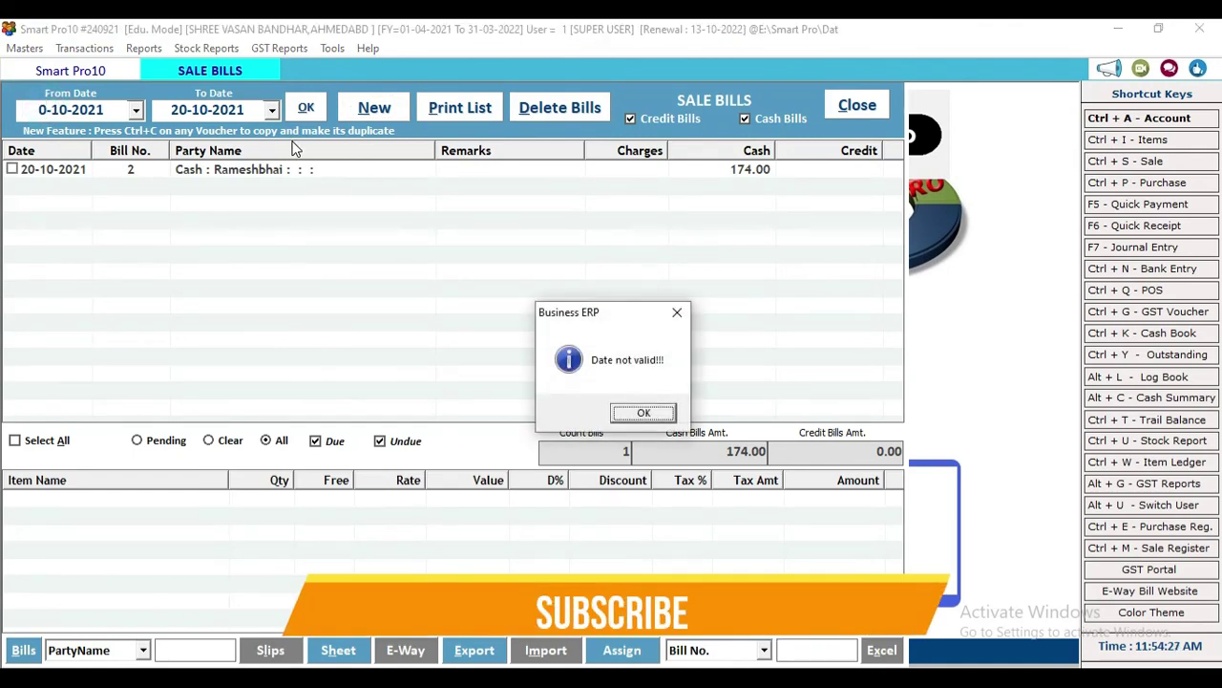
{"action": "left_click", "coordinate": [643, 413]}
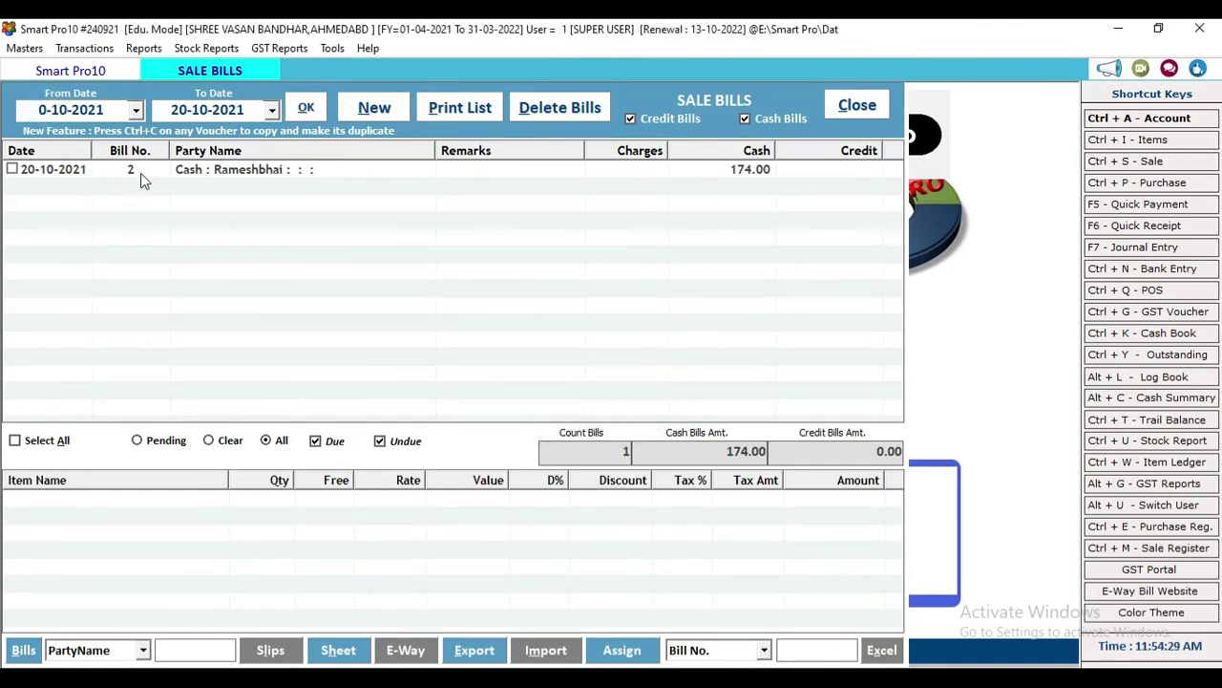
{"action": "type", "text": "1"}
{"action": "key", "text": "Return"}
{"action": "key", "text": "Return"}
{"action": "key", "text": "Return"}
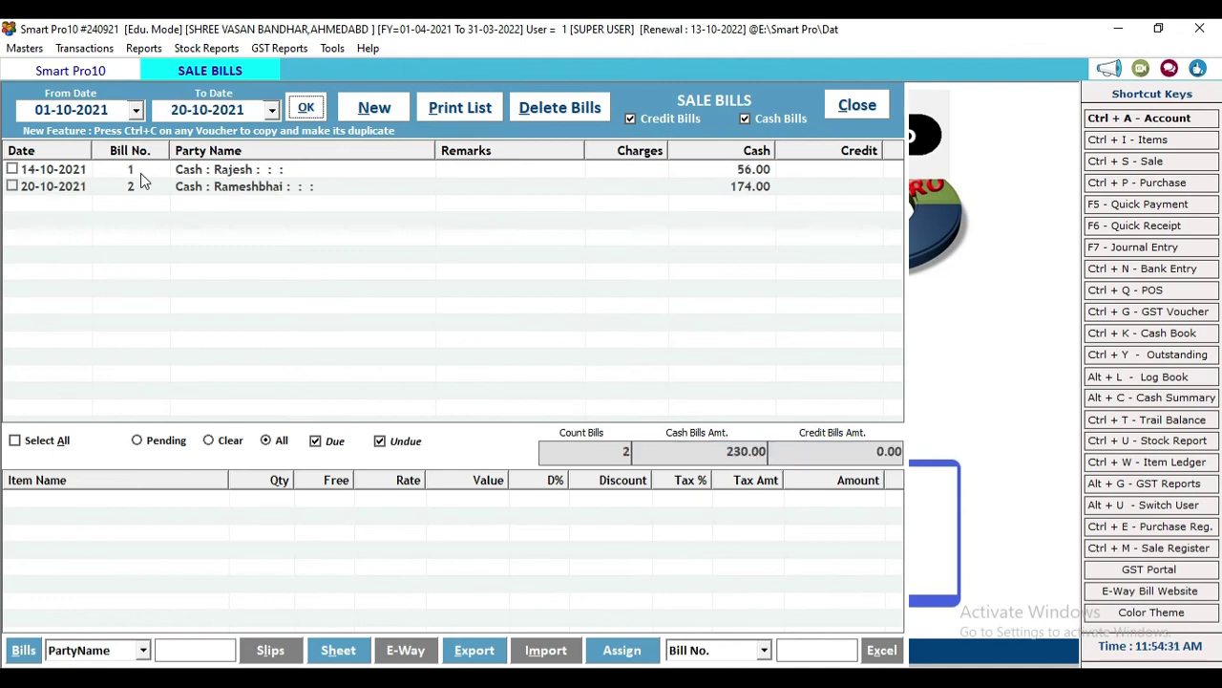
{"action": "left_click", "coordinate": [857, 107]}
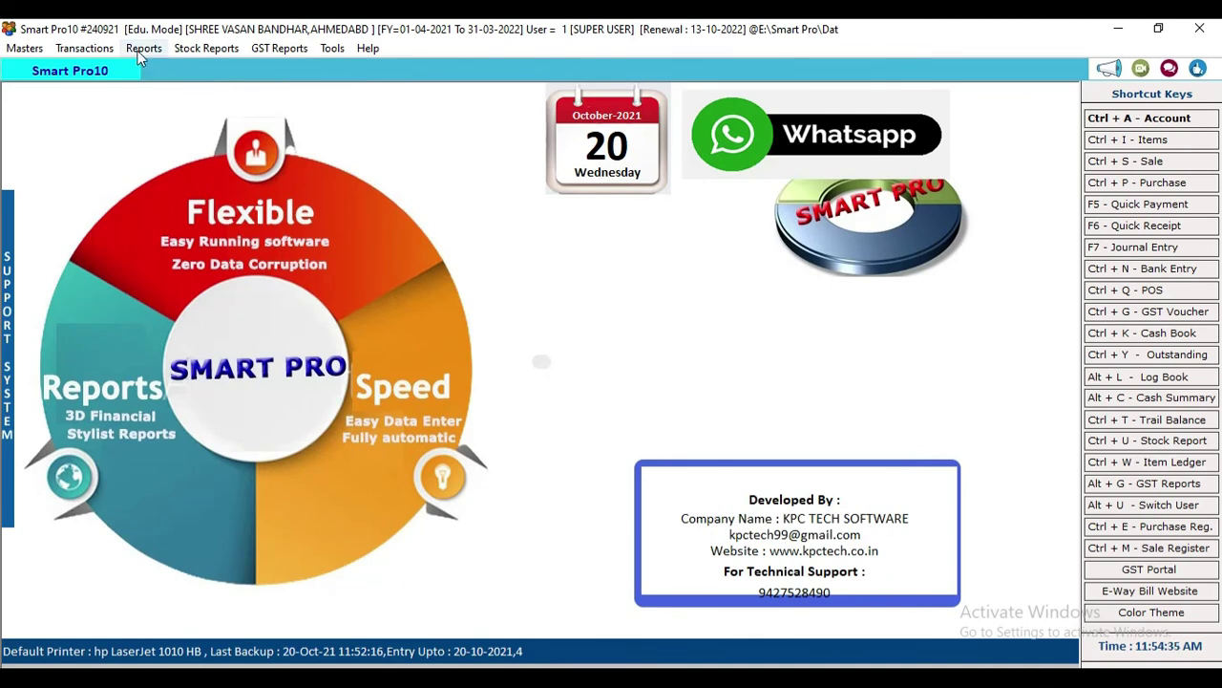
Review the Monthly Summary report for the Cash account and close it
{"action": "left_click", "coordinate": [141, 49]}
{"action": "left_click", "coordinate": [212, 307]}
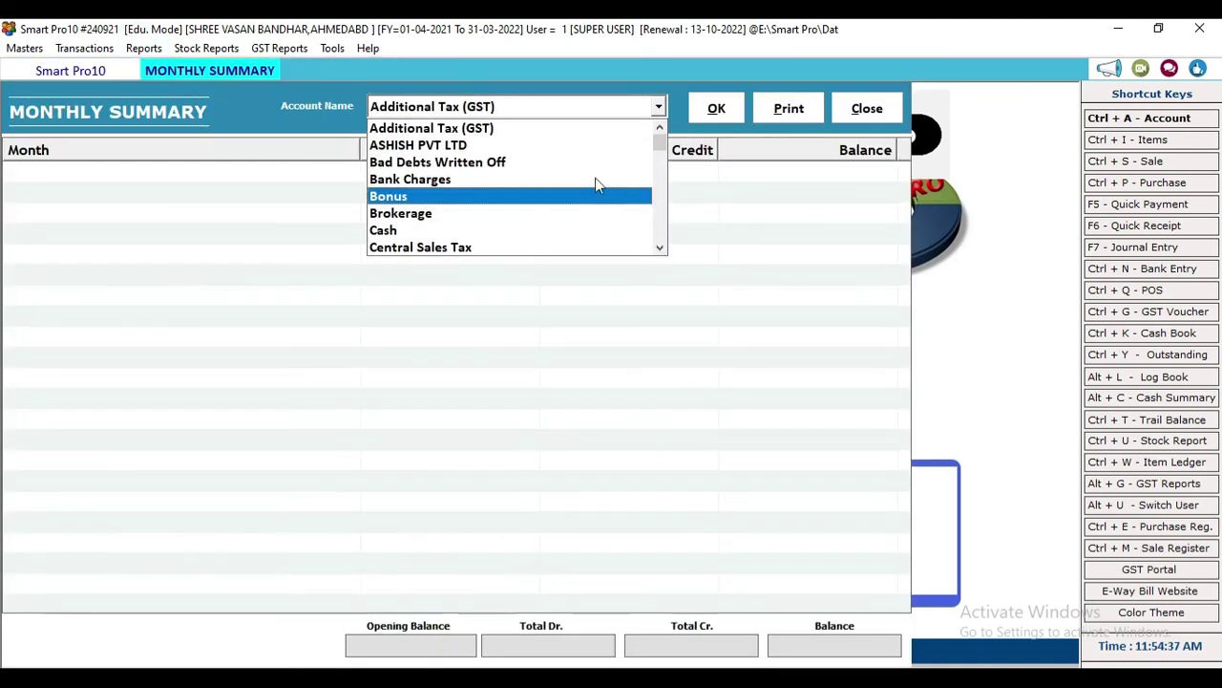
{"action": "left_click", "coordinate": [468, 231]}
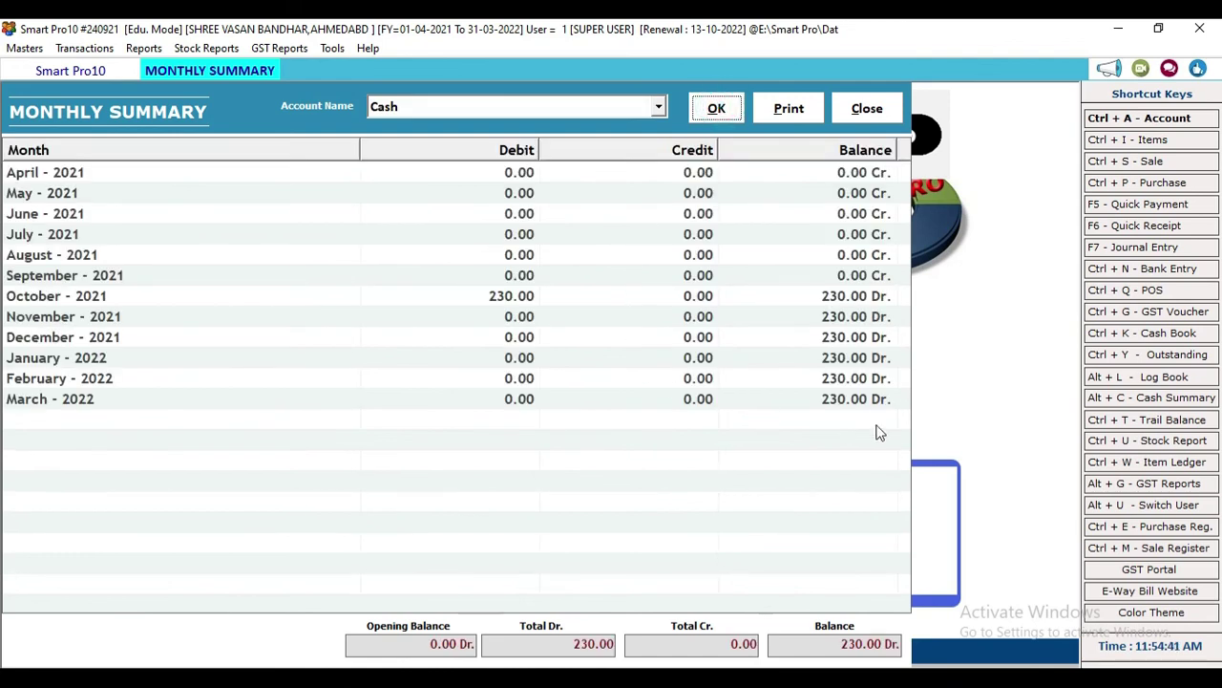
{"action": "left_click", "coordinate": [866, 109]}
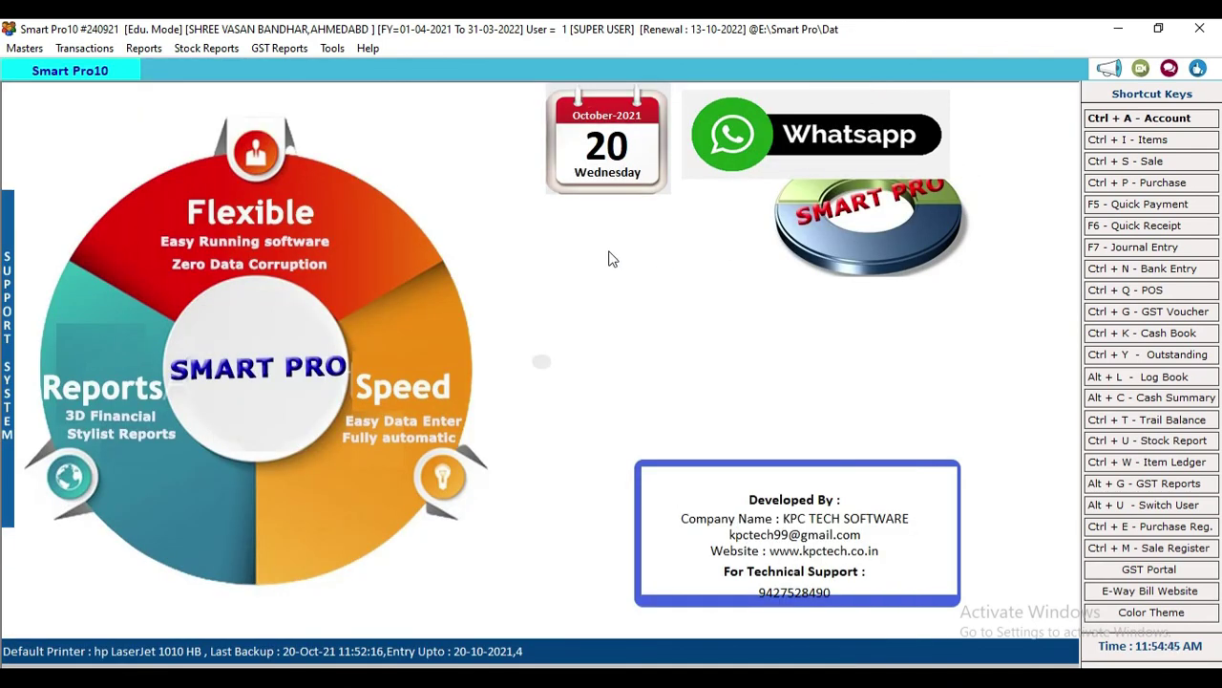
Check the Cash Book of the Cash account for 20-10-2021 and close it
{"action": "left_click", "coordinate": [1143, 336]}
{"action": "left_click", "coordinate": [700, 136]}
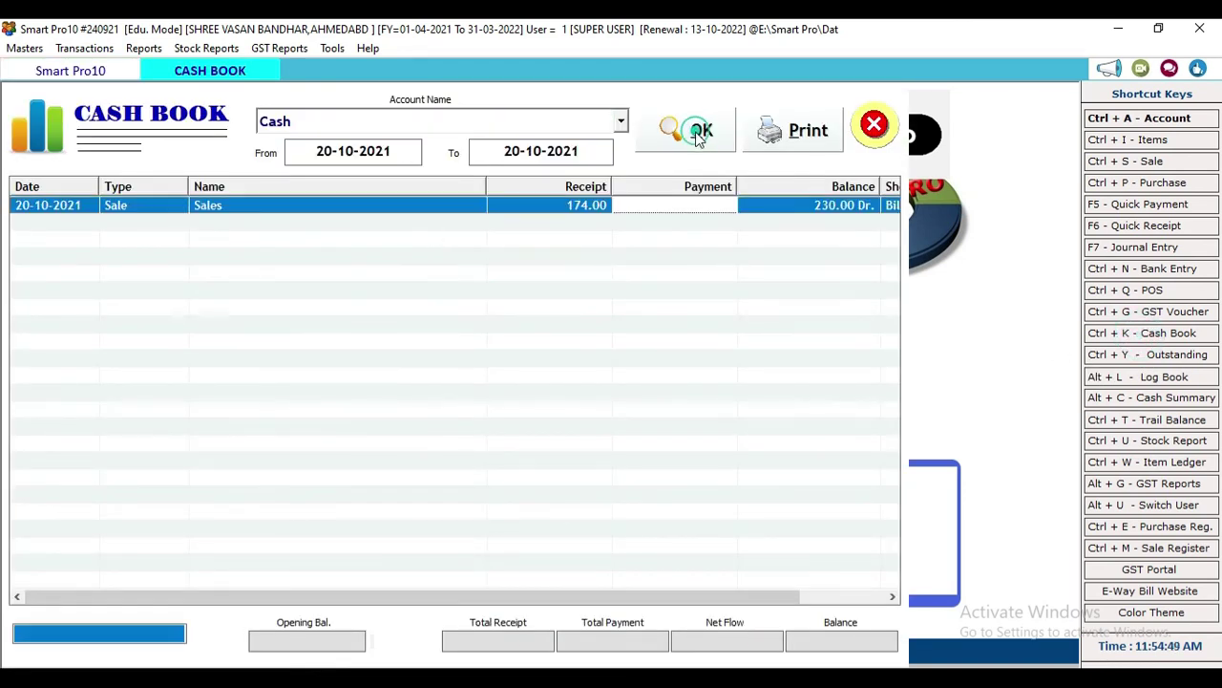
{"action": "left_click", "coordinate": [873, 128]}
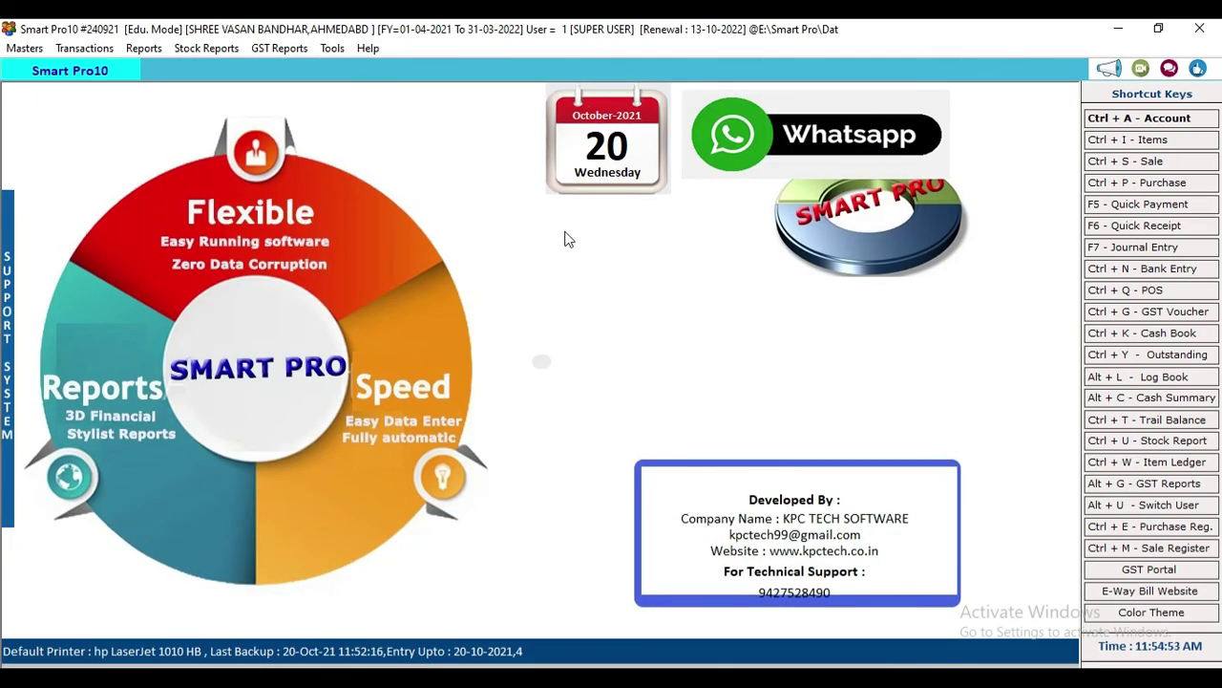